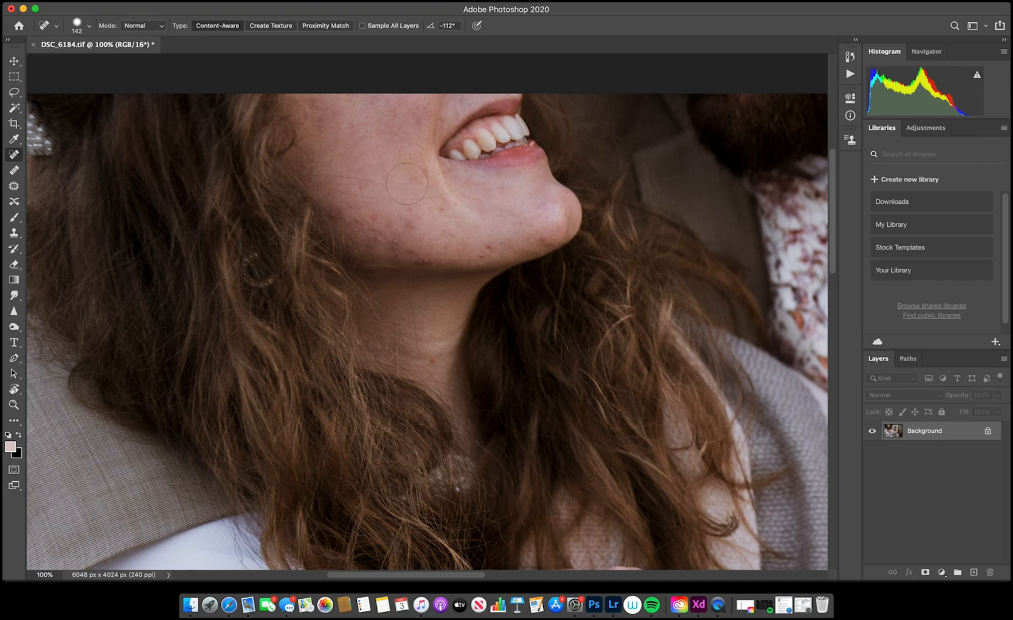
# - Heal the blemishes on the woman's cheek and along her jawline with the Spot Healing Brush
pyautogui.click(404, 181)
pyautogui.moveTo(406, 178); pyautogui.dragTo(357, 181)
pyautogui.click(426, 263)
pyautogui.click(429, 262)
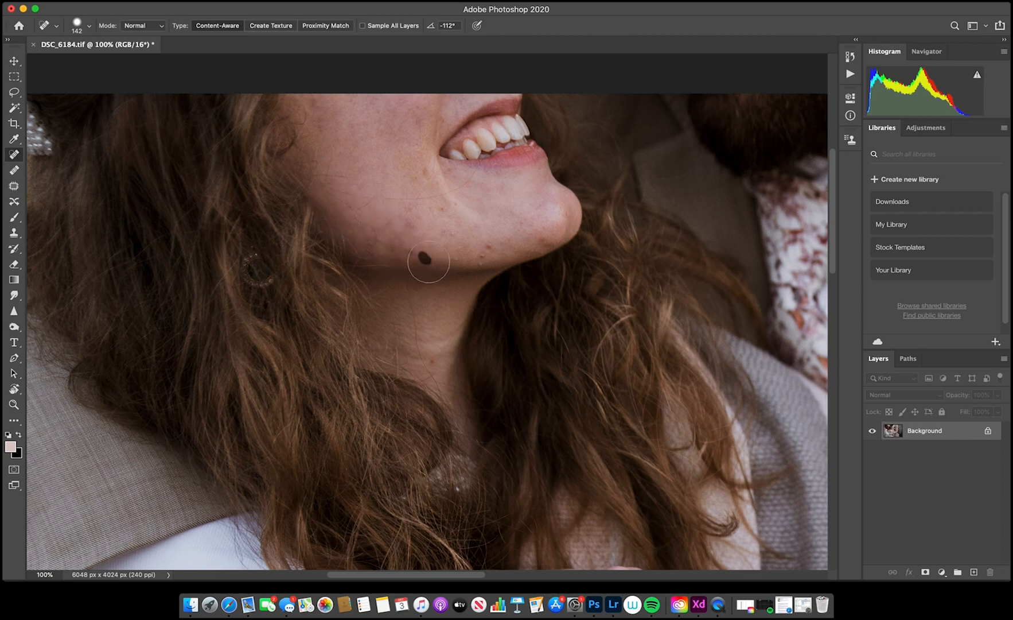
pyautogui.click(413, 211)
pyautogui.click(421, 176)
pyautogui.click(401, 164)
# - Heal the remaining spots below the mouth, on the chin and on the lower cheek
pyautogui.moveTo(464, 185); pyautogui.dragTo(438, 197)
pyautogui.click(486, 242)
pyautogui.click(542, 237)
pyautogui.click(453, 234)
pyautogui.click(456, 249)
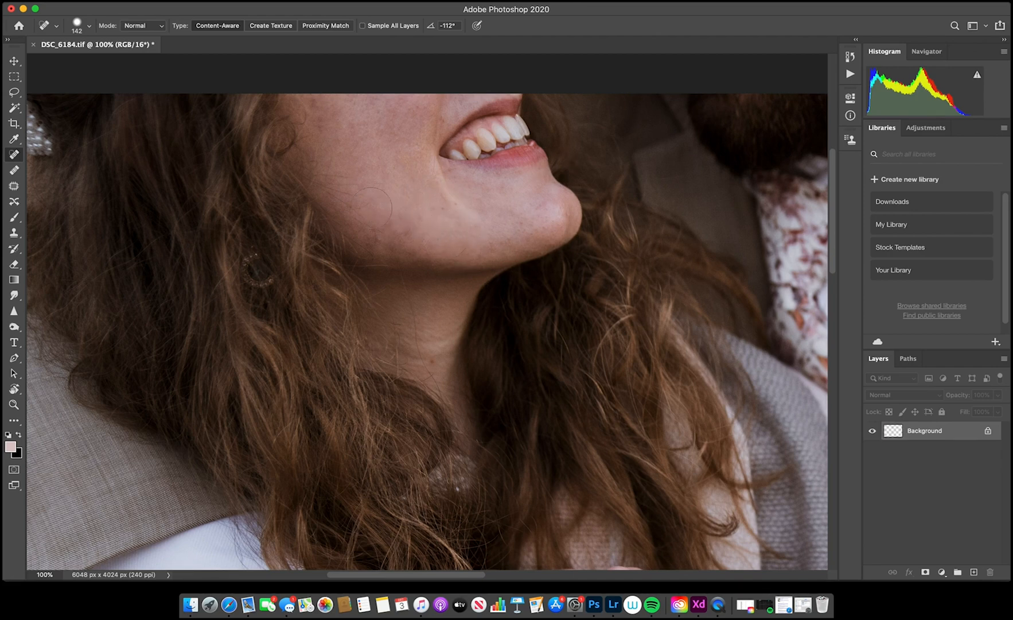
pyautogui.click(359, 180)
pyautogui.click(382, 241)
pyautogui.click(345, 224)
# - Duplicate the Background layer twice and apply a Gaussian Blur with a 3.9-pixel radius to the lower copy
pyautogui.press('super+j')
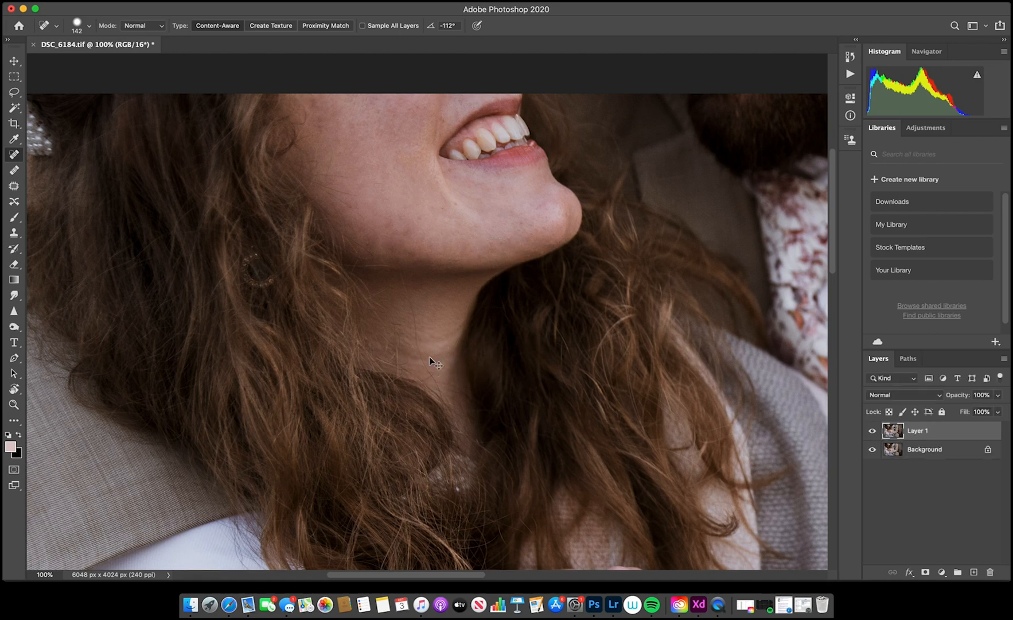
pyautogui.press('super+j')
pyautogui.click(924, 458)
pyautogui.click(283, 2)
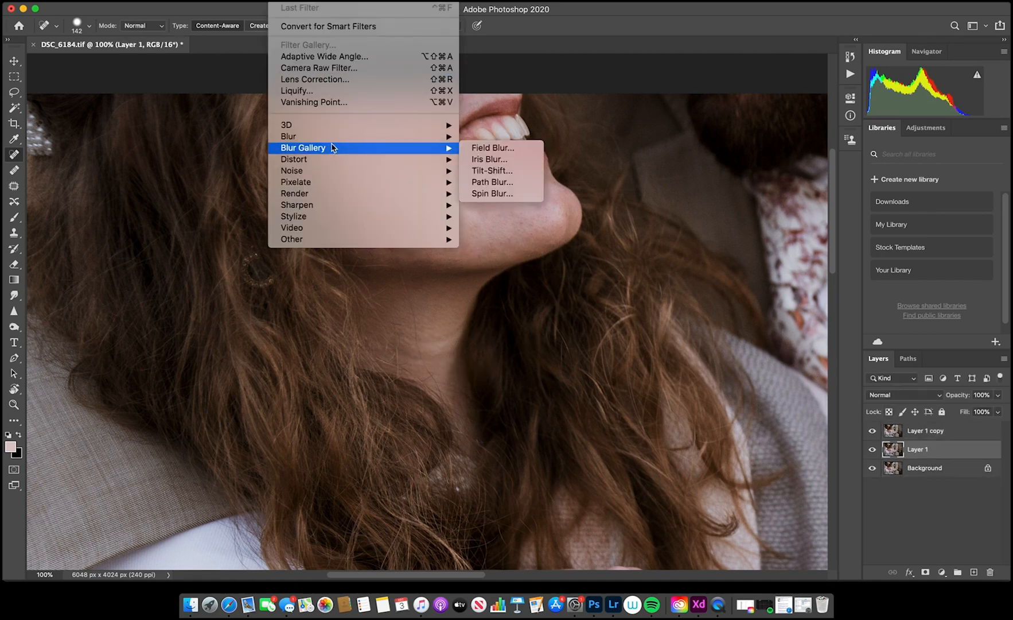
pyautogui.moveTo(321, 136)
pyautogui.click(505, 183)
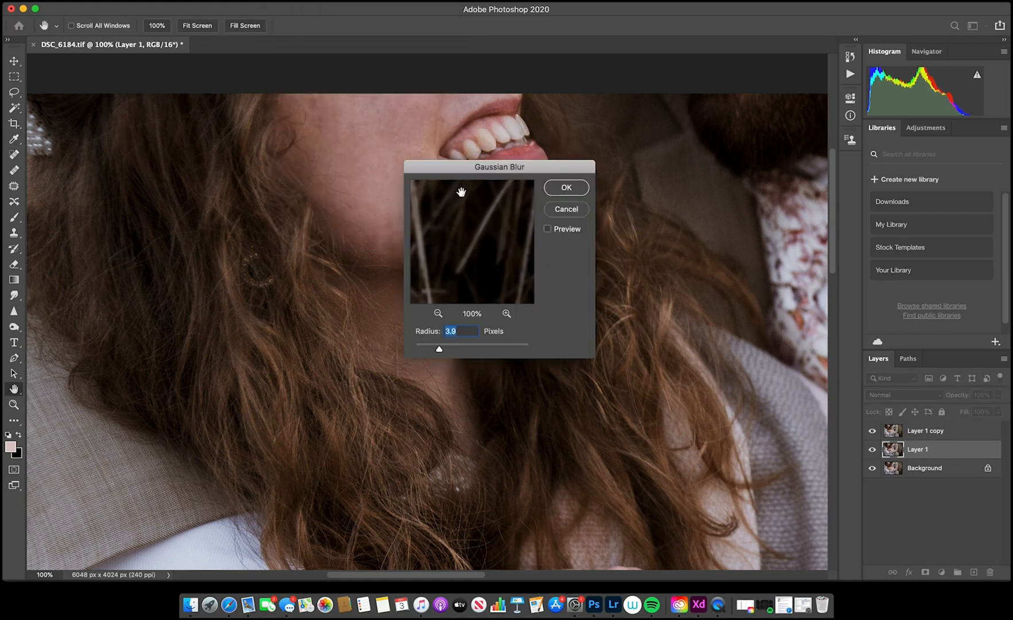
pyautogui.click(376, 213)
pyautogui.click(439, 313)
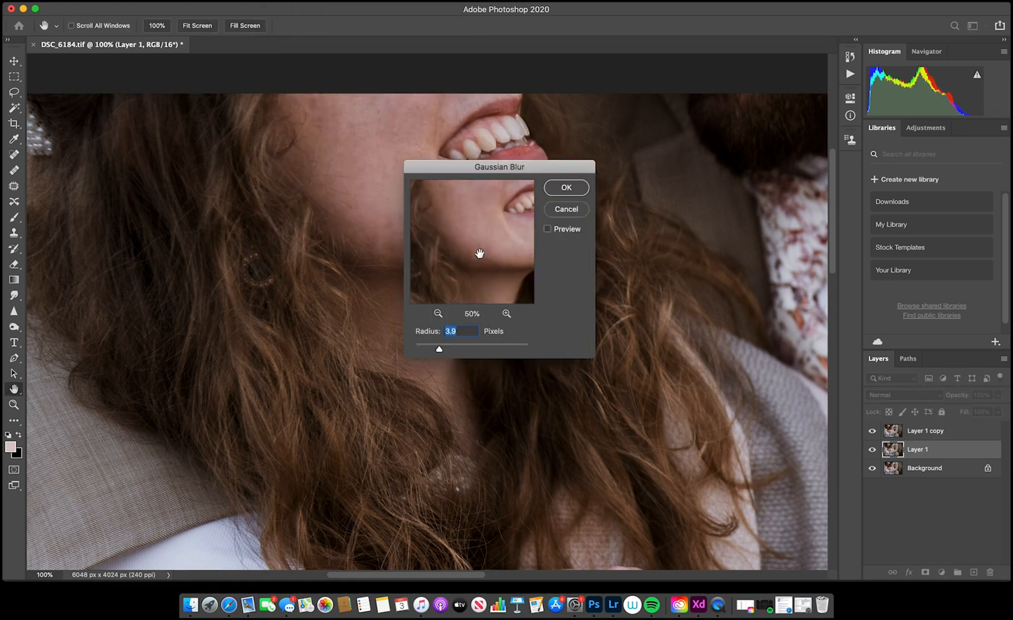
pyautogui.click(566, 187)
pyautogui.press('j')
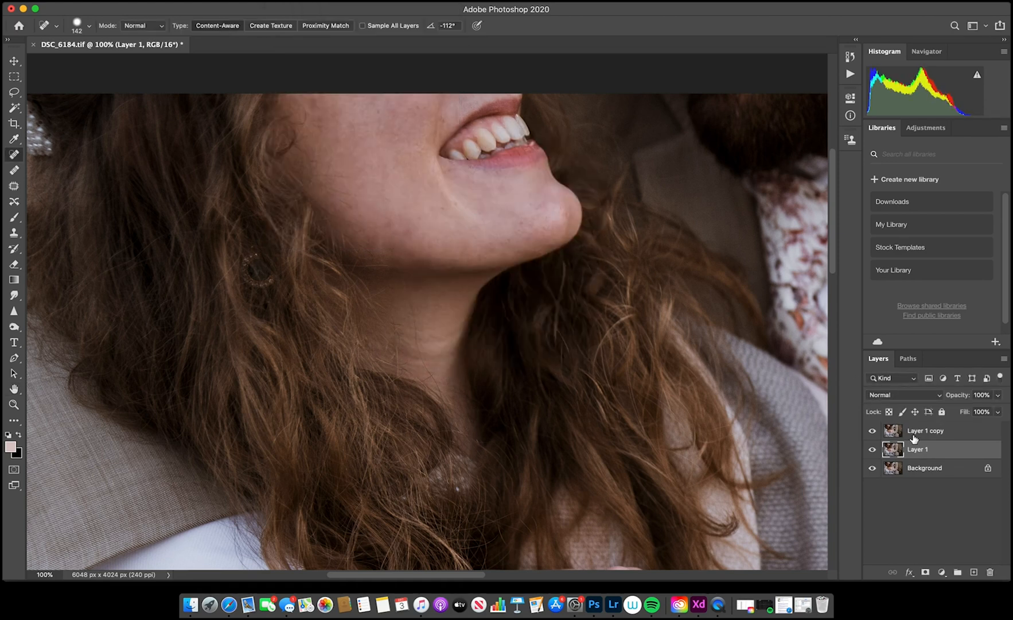
# - Use Apply Image on Layer 1 copy with Layer 1 as the source layer, Subtract blending, scale 2 and offset 128
pyautogui.hotkey('alt', ']')
pyautogui.click(146, 1)
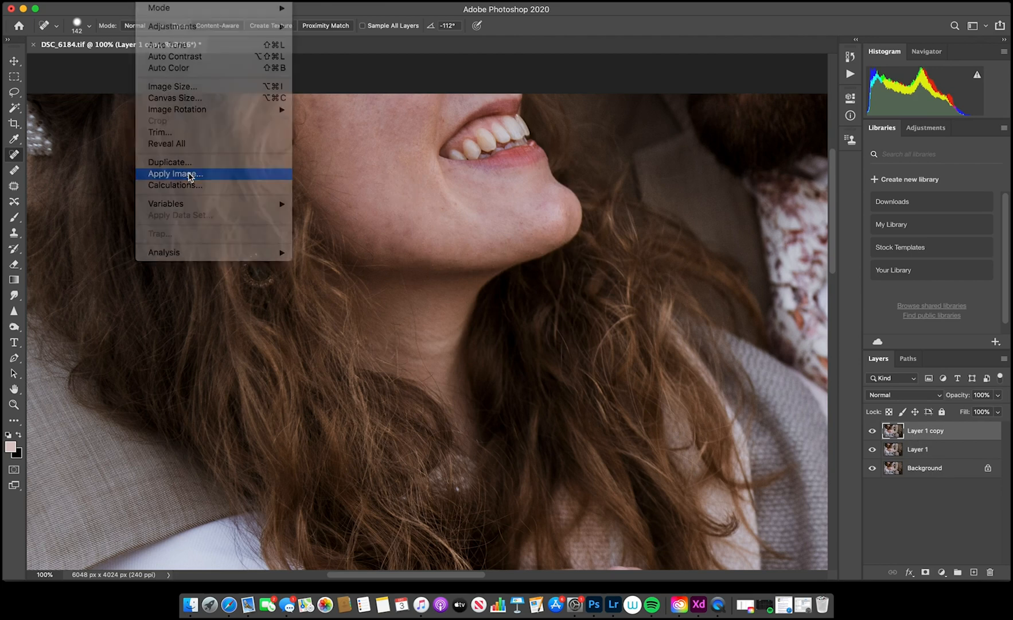
pyautogui.click(167, 173)
pyautogui.click(458, 174)
pyautogui.click(448, 200)
pyautogui.click(459, 227)
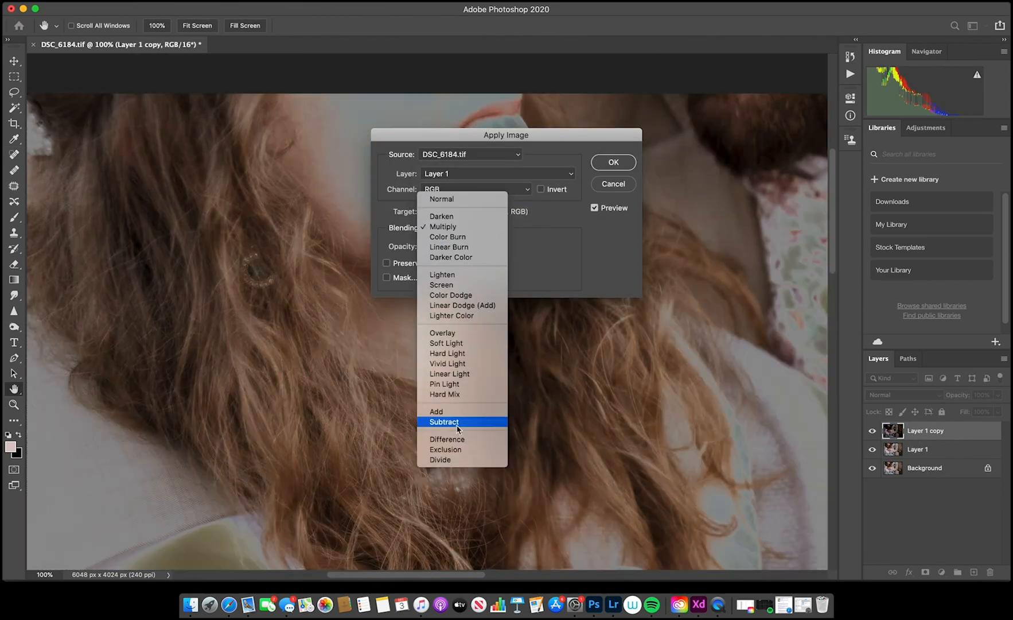
pyautogui.click(457, 422)
pyautogui.click(613, 162)
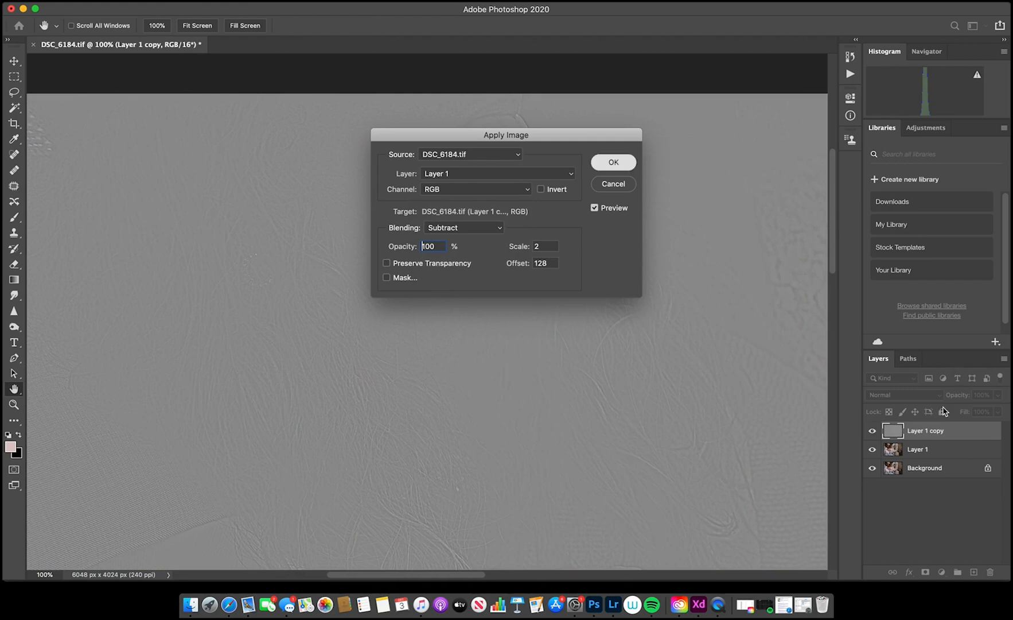
# - Set Layer 1 copy to Linear Light blending and group it with Layer 1
pyautogui.click(903, 395)
pyautogui.click(901, 559)
pyautogui.keyDown('shift'); pyautogui.click(948, 451); pyautogui.keyUp('shift')
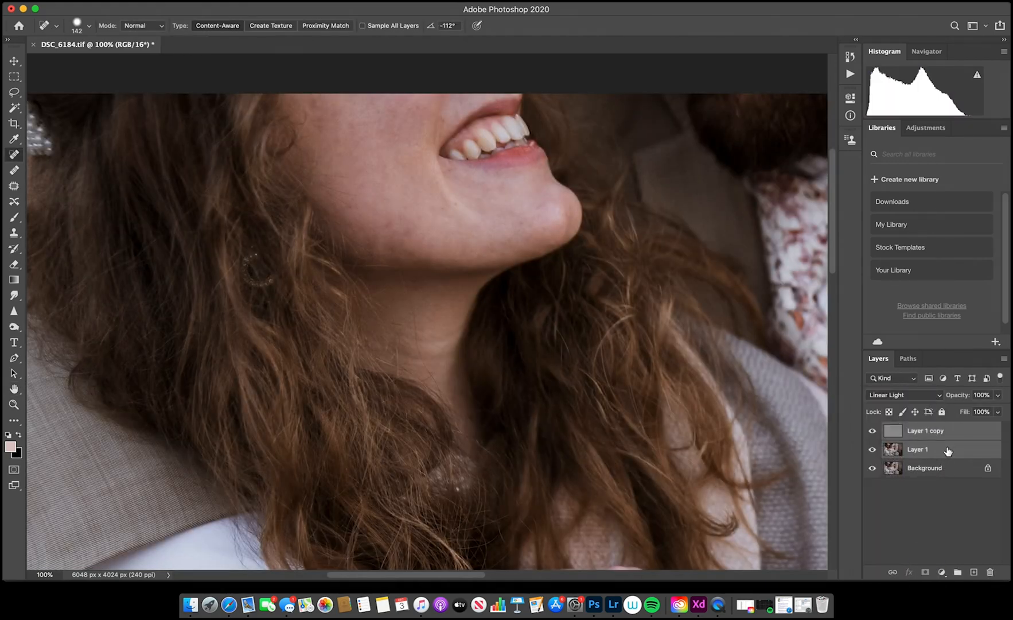
pyautogui.press('super+g')
# - Hide Layer 1 copy and even out the upper cheek tones on Layer 1 with the Spot Healing Brush
pyautogui.click(886, 429)
pyautogui.click(872, 446)
pyautogui.click(903, 471)
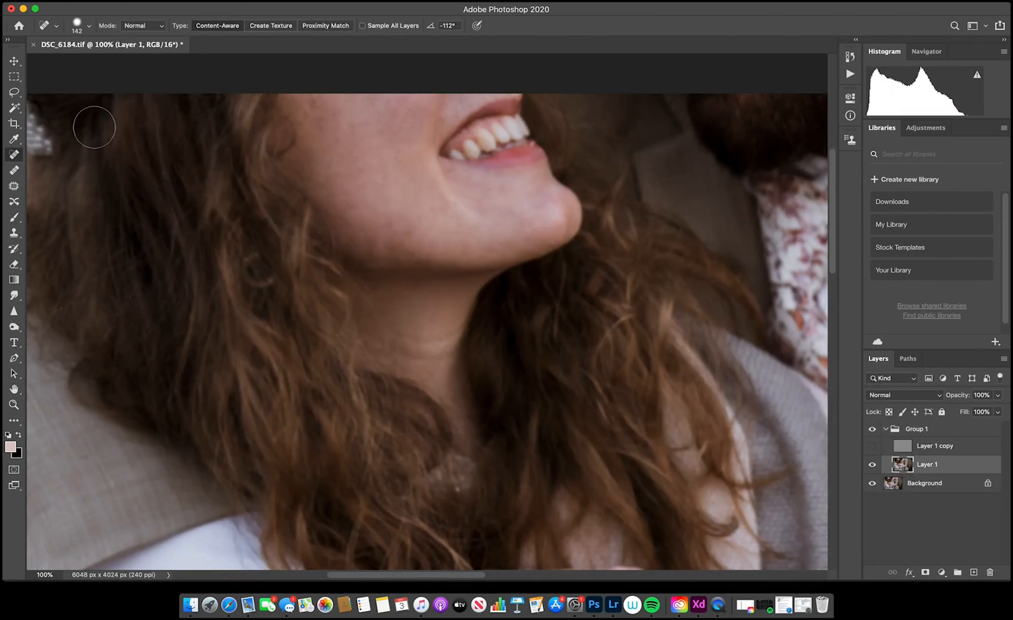
pyautogui.click(320, 123)
pyautogui.click(310, 108)
pyautogui.click(333, 114)
pyautogui.moveTo(341, 125)
pyautogui.mouseDown()
pyautogui.moveTo(331, 161)
pyautogui.moveTo(350, 169)
pyautogui.mouseUp()
pyautogui.moveTo(365, 175); pyautogui.dragTo(360, 189)
pyautogui.moveTo(361, 146); pyautogui.dragTo(369, 141)
pyautogui.click(353, 137)
pyautogui.click(350, 128)
pyautogui.click(367, 130)
pyautogui.click(393, 132)
pyautogui.click(395, 153)
pyautogui.click(406, 171)
# - Heal the uneven tones below the mouth corner and across the lower cheek on Layer 1
pyautogui.click(436, 204)
pyautogui.click(456, 211)
pyautogui.moveTo(394, 215)
pyautogui.mouseDown()
pyautogui.moveTo(421, 217)
pyautogui.moveTo(403, 231)
pyautogui.moveTo(360, 222)
pyautogui.mouseUp()
pyautogui.click(408, 232)
pyautogui.click(387, 225)
pyautogui.click(358, 207)
pyautogui.click(374, 241)
pyautogui.click(394, 221)
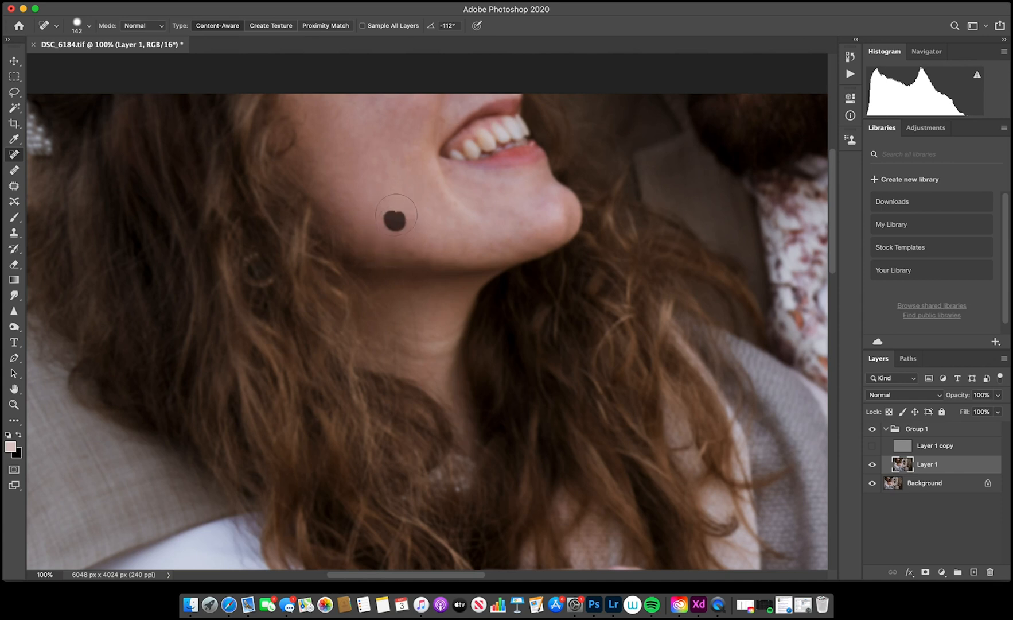
# - Smooth the blotchy tones along the jawline and on the chin of Layer 1 with the Spot Healing Brush
pyautogui.click(398, 233)
pyautogui.click(424, 246)
pyautogui.click(445, 248)
pyautogui.click(474, 252)
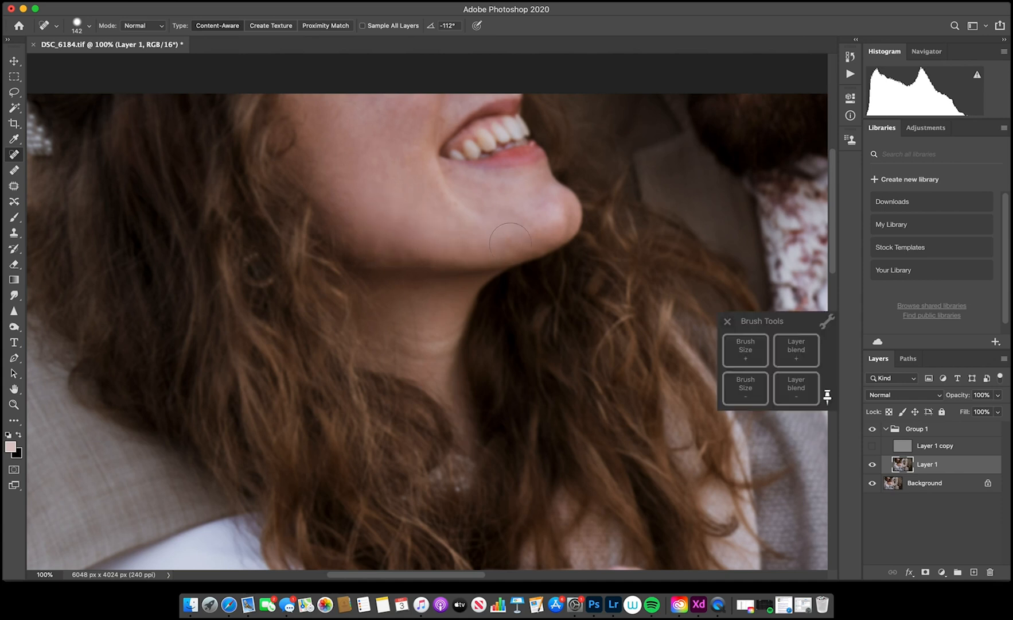
pyautogui.click(505, 239)
pyautogui.click(520, 239)
pyautogui.click(517, 232)
pyautogui.click(531, 224)
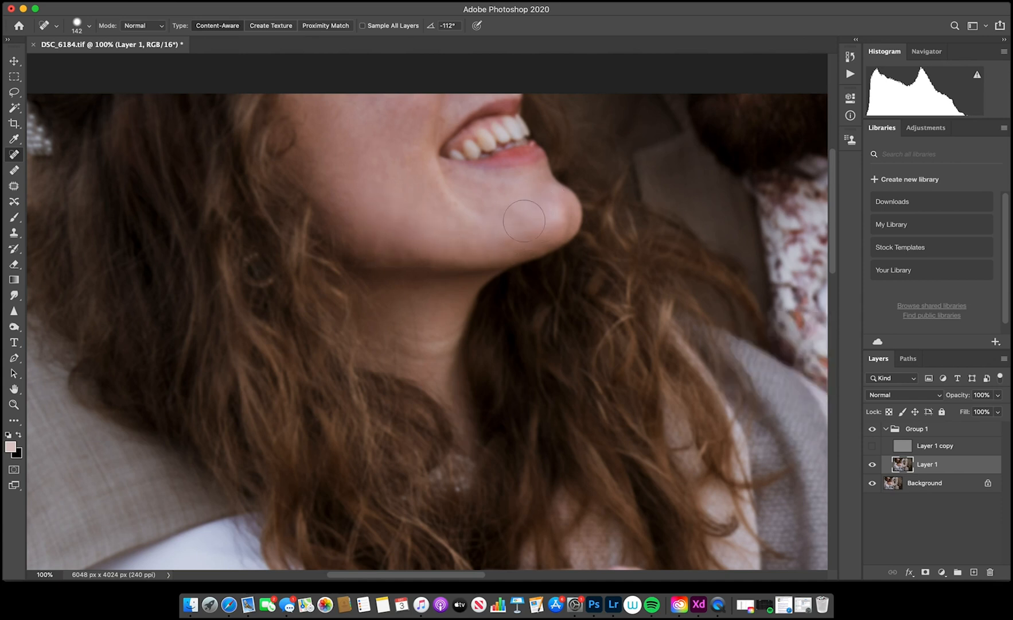
pyautogui.click(495, 242)
# - Show Layer 1 copy and compare the retouched skin with Group 1 hidden and visible
pyautogui.click(872, 429)
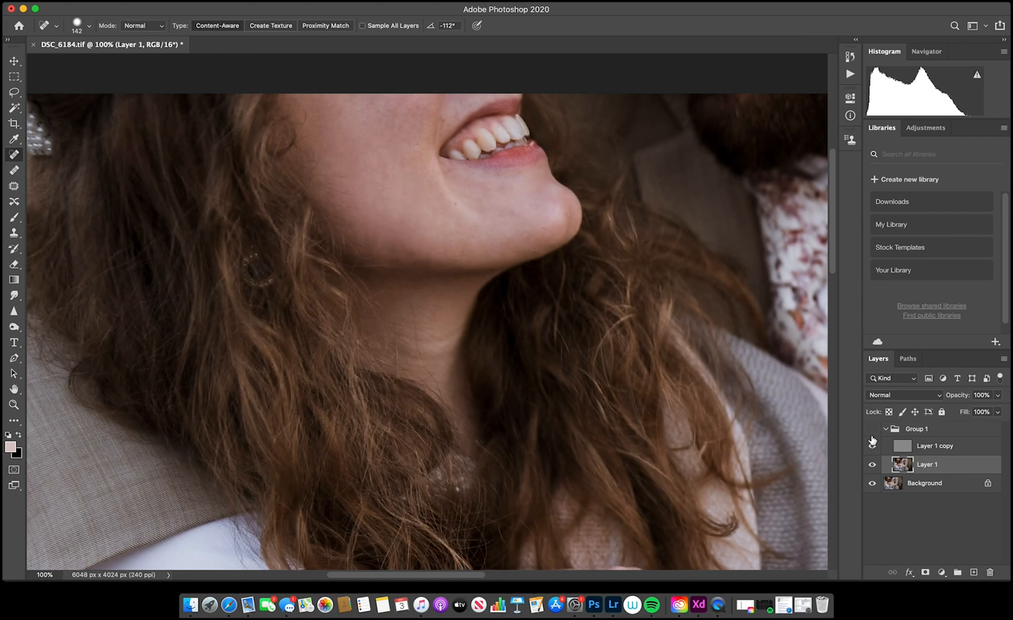
pyautogui.click(871, 434)
pyautogui.click(872, 441)
pyautogui.click(872, 440)
pyautogui.click(872, 431)
pyautogui.click(872, 431)
# - Hide Layer 1 copy and heal the leftover patches on the cheek, jaw and chin of Layer 1
pyautogui.click(872, 446)
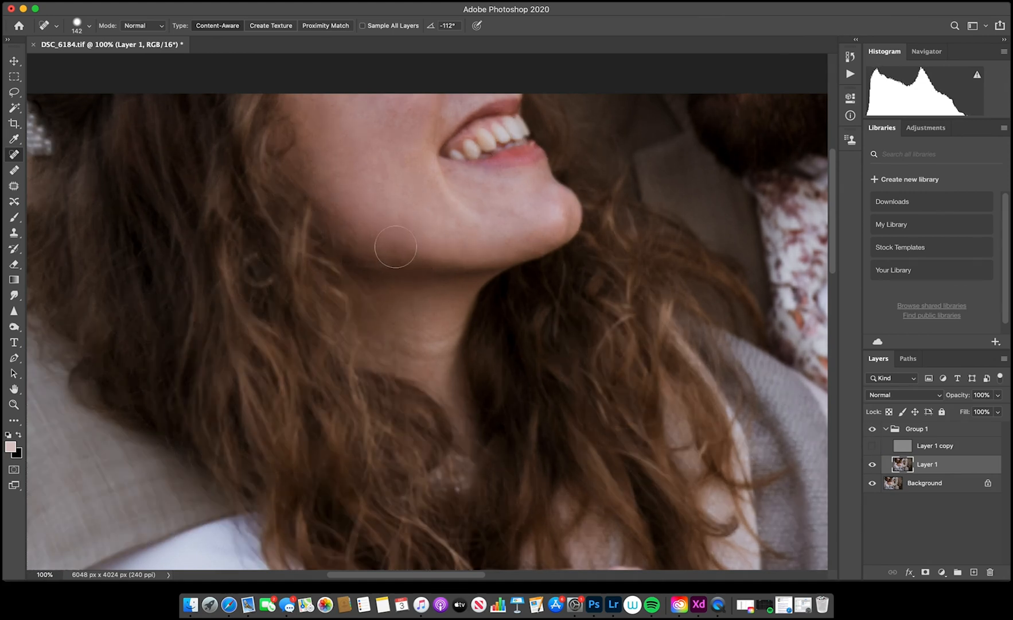
pyautogui.click(396, 228)
pyautogui.click(406, 165)
pyautogui.moveTo(398, 98)
pyautogui.mouseDown()
pyautogui.moveTo(423, 125)
pyautogui.moveTo(401, 137)
pyautogui.mouseUp()
pyautogui.click(551, 246)
pyautogui.moveTo(484, 249); pyautogui.dragTo(479, 247)
pyautogui.click(556, 211)
pyautogui.click(368, 181)
pyautogui.click(406, 225)
pyautogui.click(395, 243)
pyautogui.click(380, 241)
pyautogui.click(369, 235)
pyautogui.click(395, 250)
# - Compare the portrait with and without Group 1 and examine the retouching at a reduced zoom level
pyautogui.click(872, 430)
pyautogui.click(872, 430)
pyautogui.press('super+minus')
pyautogui.press('super+minus')
pyautogui.press('super+plus')
pyautogui.press('super+plus')
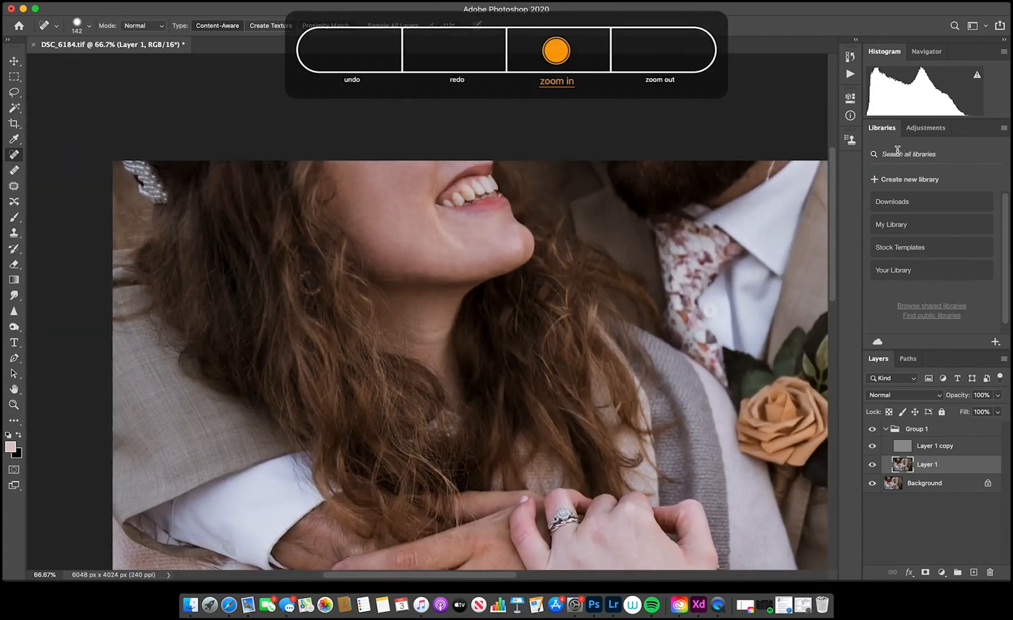
# - With Layer 1 copy hidden, copy a lassoed patch of the lower cheek to a new layer at 10% opacity
pyautogui.click(873, 446)
pyautogui.click(405, 265)
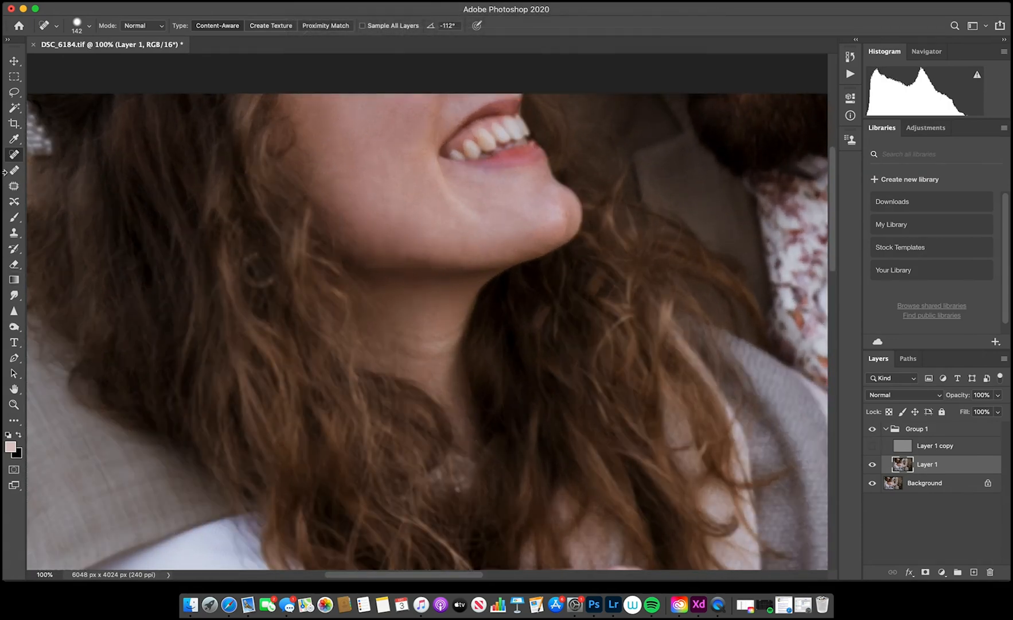
pyautogui.click(15, 92)
pyautogui.moveTo(397, 212)
pyautogui.mouseDown()
pyautogui.moveTo(459, 240)
pyautogui.moveTo(363, 259)
pyautogui.mouseUp()
pyautogui.press('super+j')
pyautogui.click(14, 60)
pyautogui.write('10')
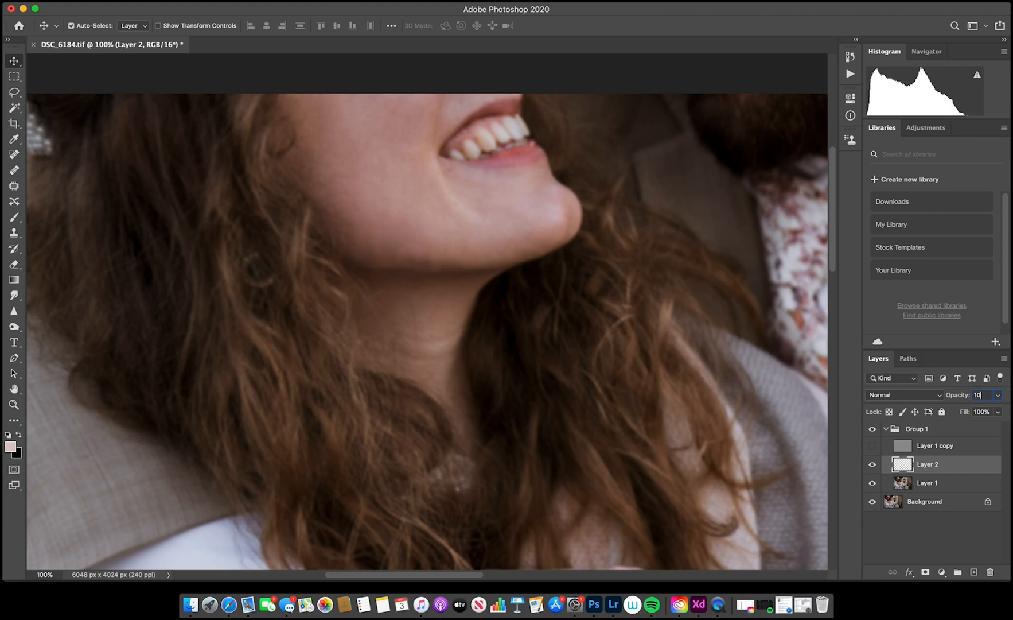
# - Add a layer mask to the cheek patch layer, switch to the Brush tool and show Layer 1 copy again
pyautogui.click(925, 572)
pyautogui.click(11, 217)
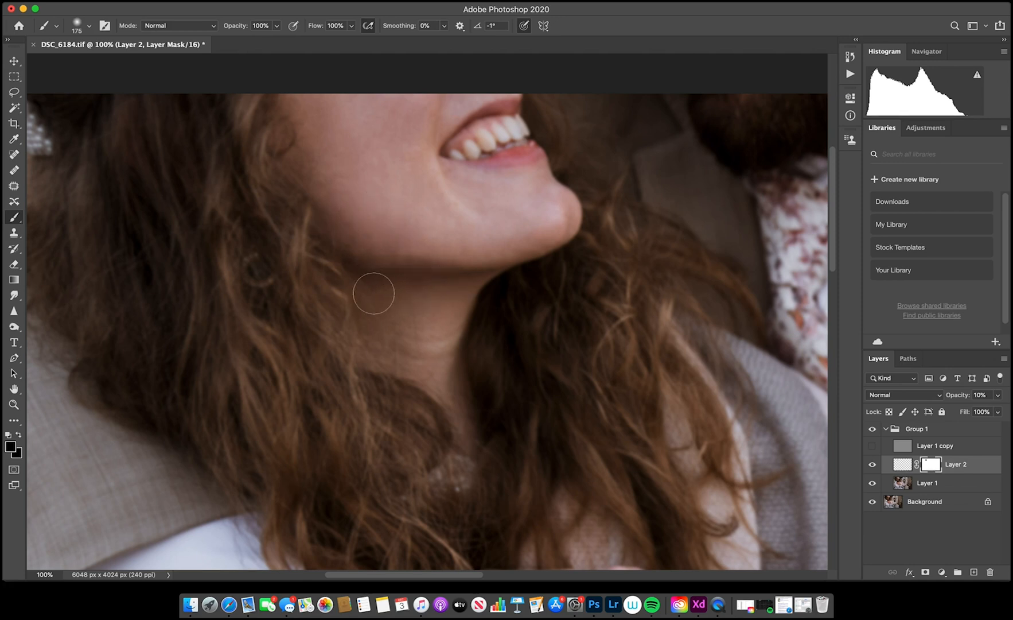
pyautogui.click(872, 446)
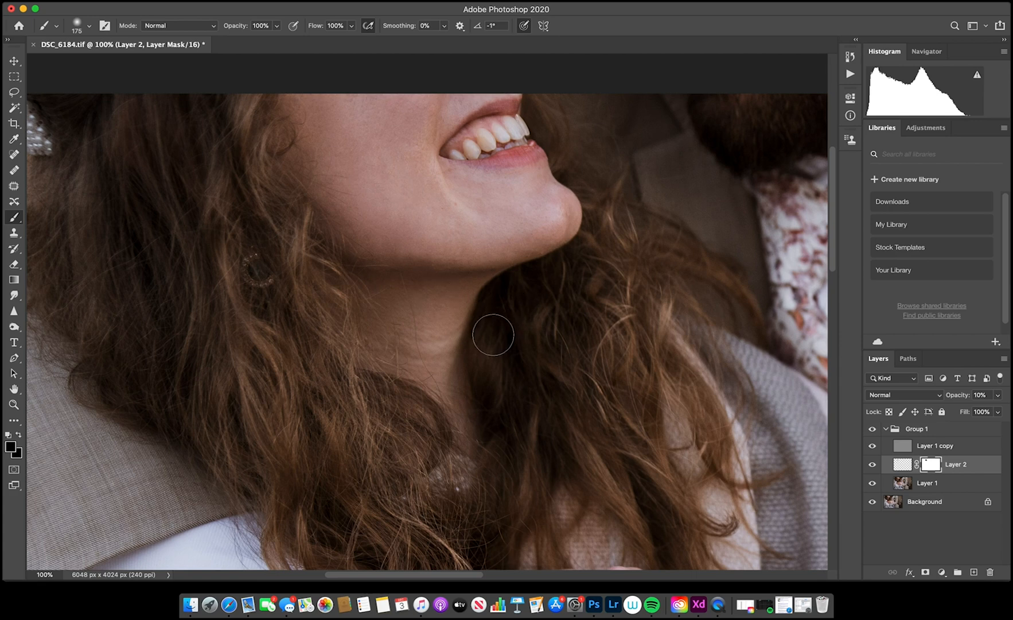
pyautogui.press('super+minus')
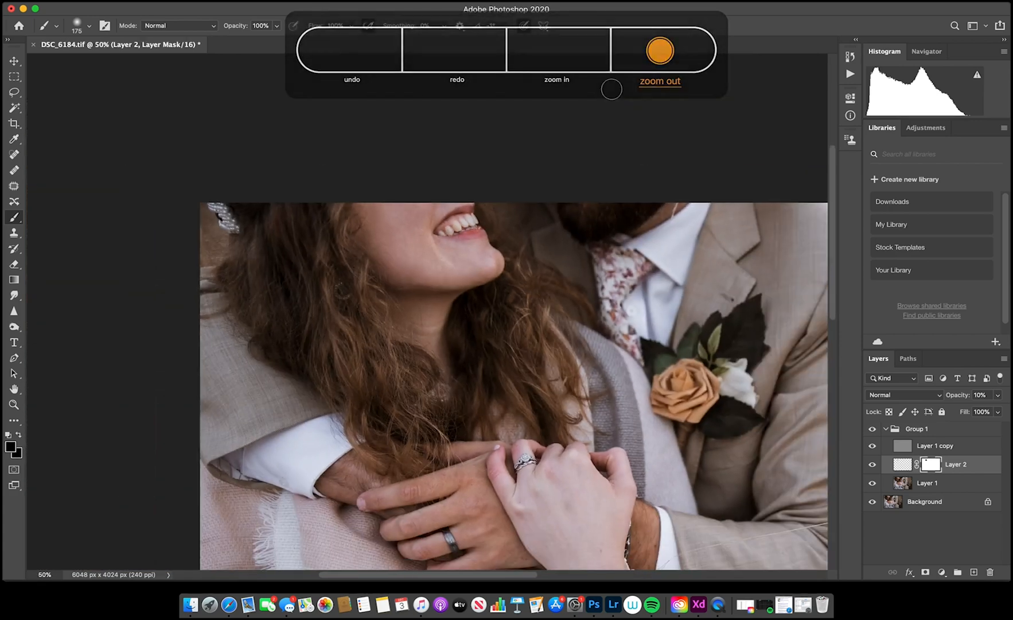
pyautogui.press('super+plus')
# - Hide Layer 2 and Layer 1 copy, and choose the Smudge tool for working on Layer 1
pyautogui.click(872, 463)
pyautogui.click(873, 446)
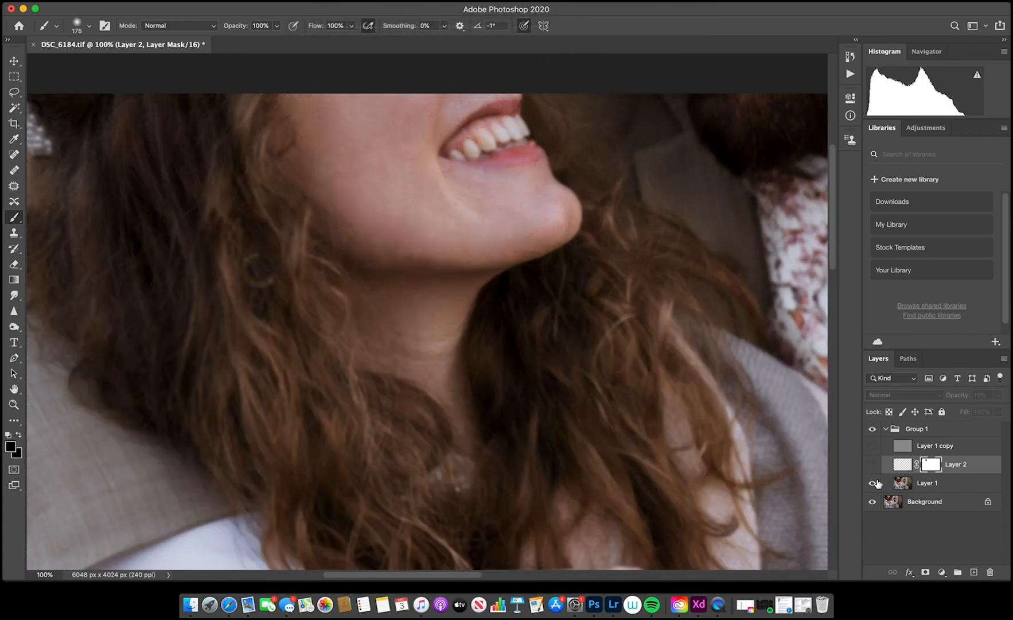
pyautogui.click(14, 310)
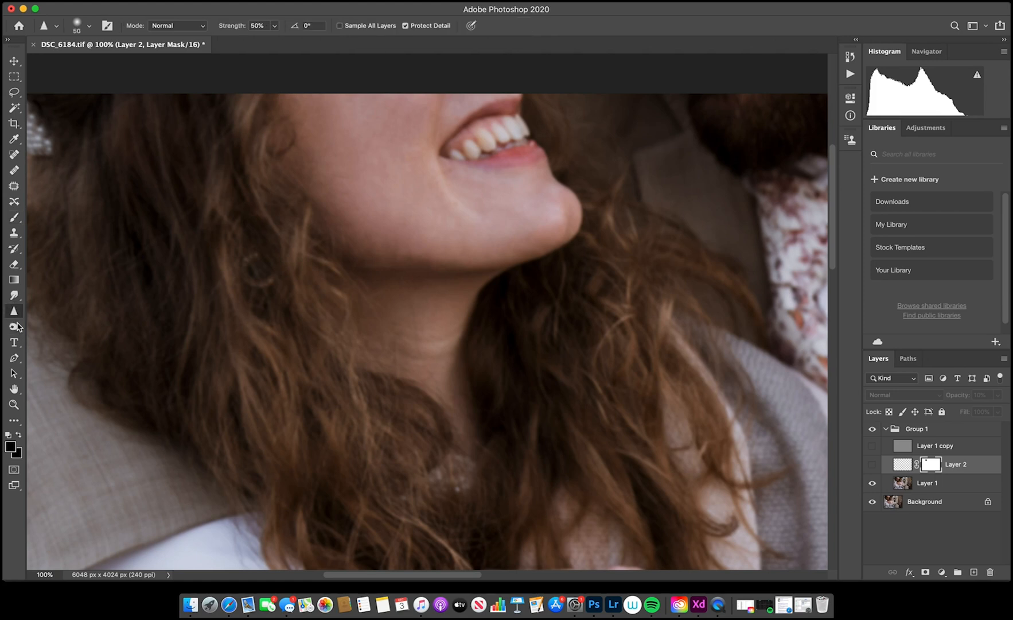
pyautogui.click(13, 326)
pyautogui.moveTo(14, 295); pyautogui.dragTo(34, 298)
pyautogui.click(35, 306)
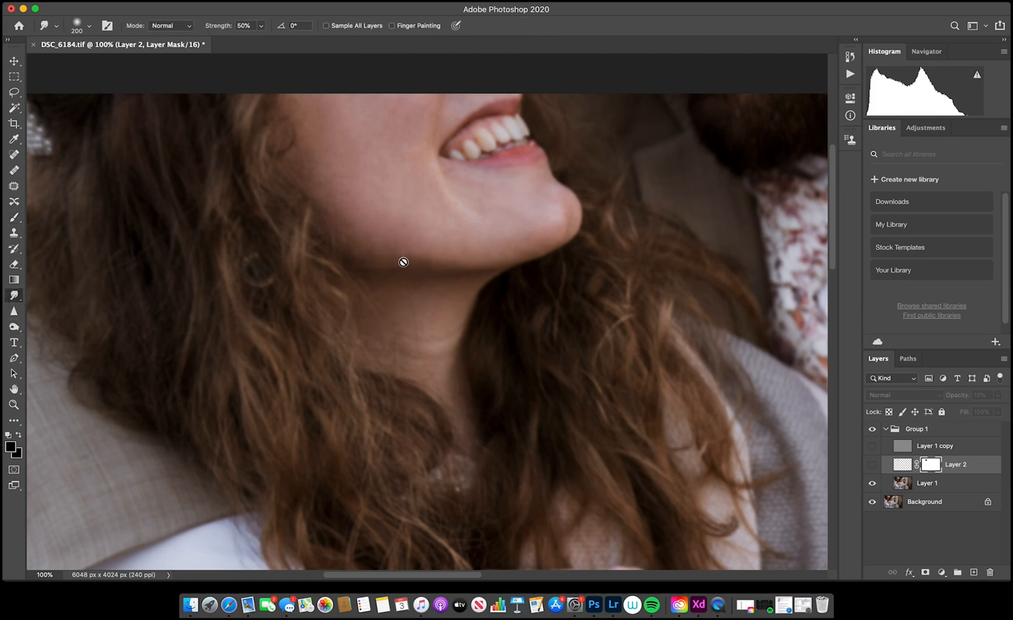
pyautogui.click(903, 485)
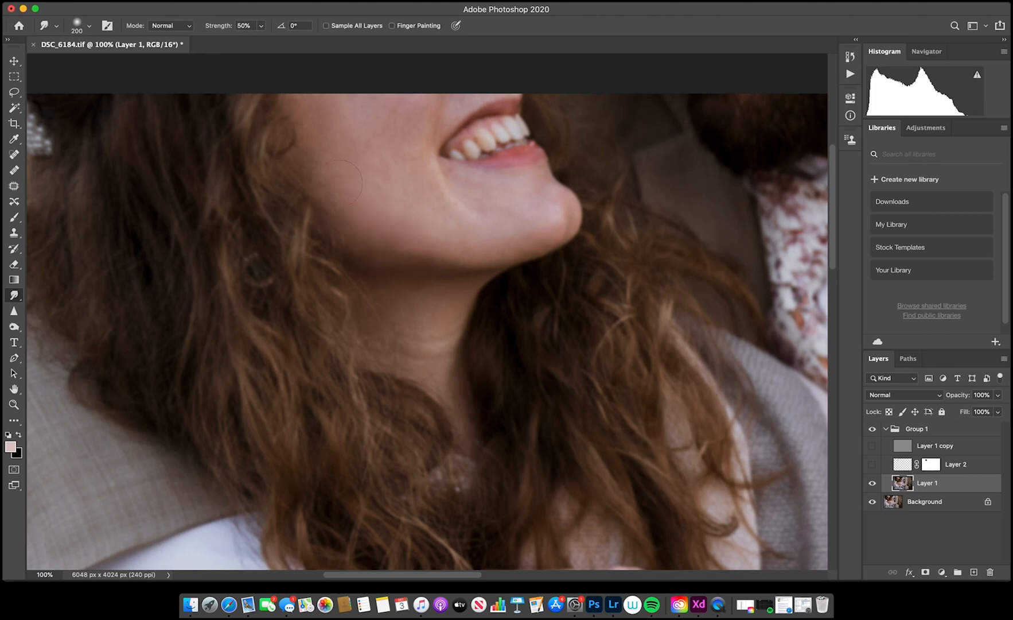
# - Show Layer 2 and Layer 1 copy again and fit the whole photo in view
pyautogui.click(872, 463)
pyautogui.click(872, 445)
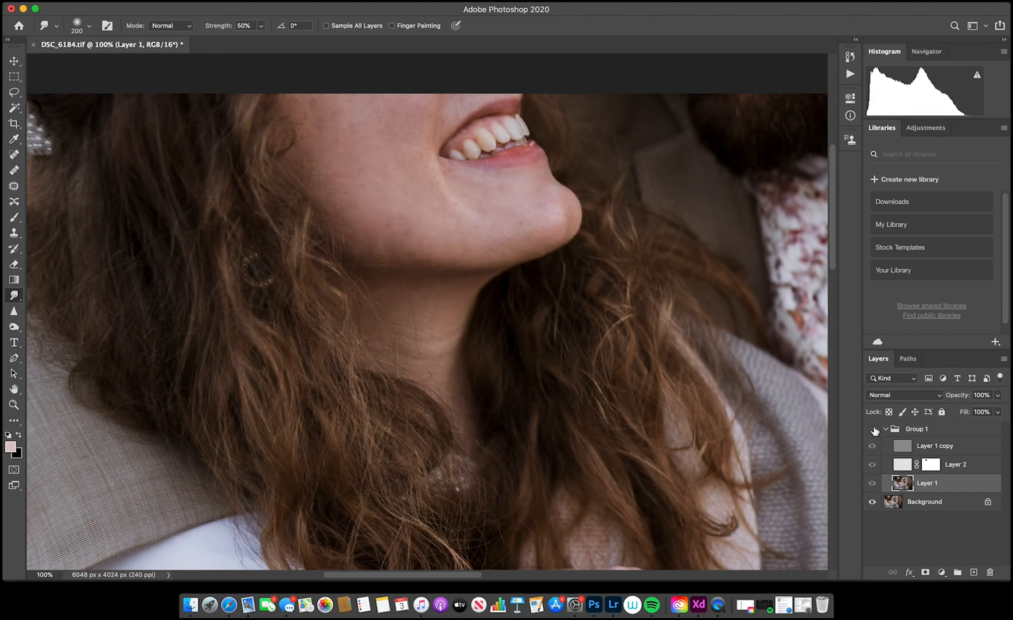
pyautogui.press('super+0')
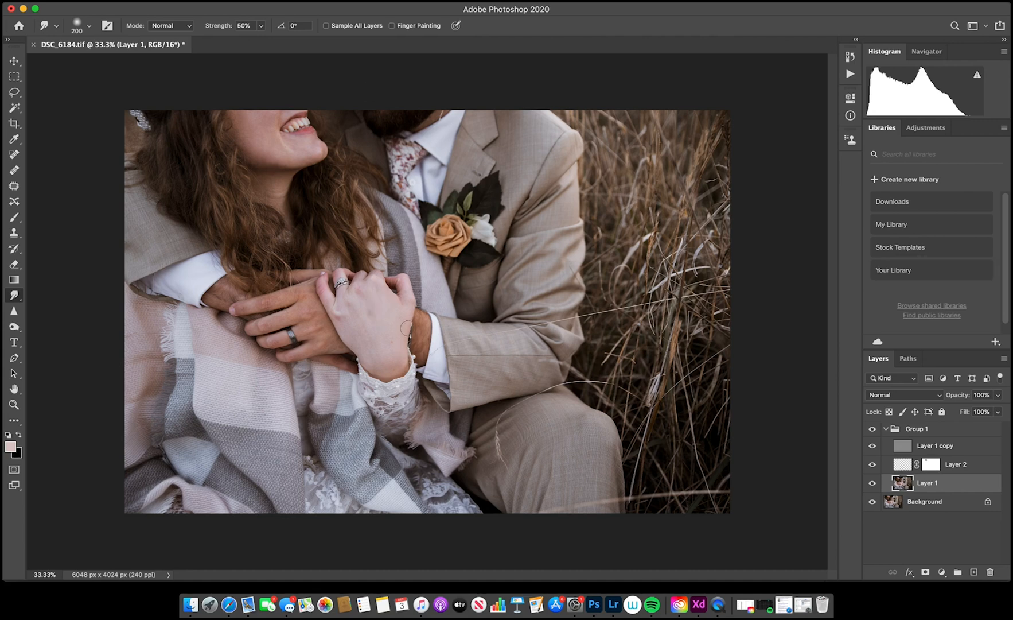
# - Switch to the Spot Healing Brush and merge all visible layers into the Background with Layer 1 copy shown
pyautogui.click(872, 446)
pyautogui.click(14, 154)
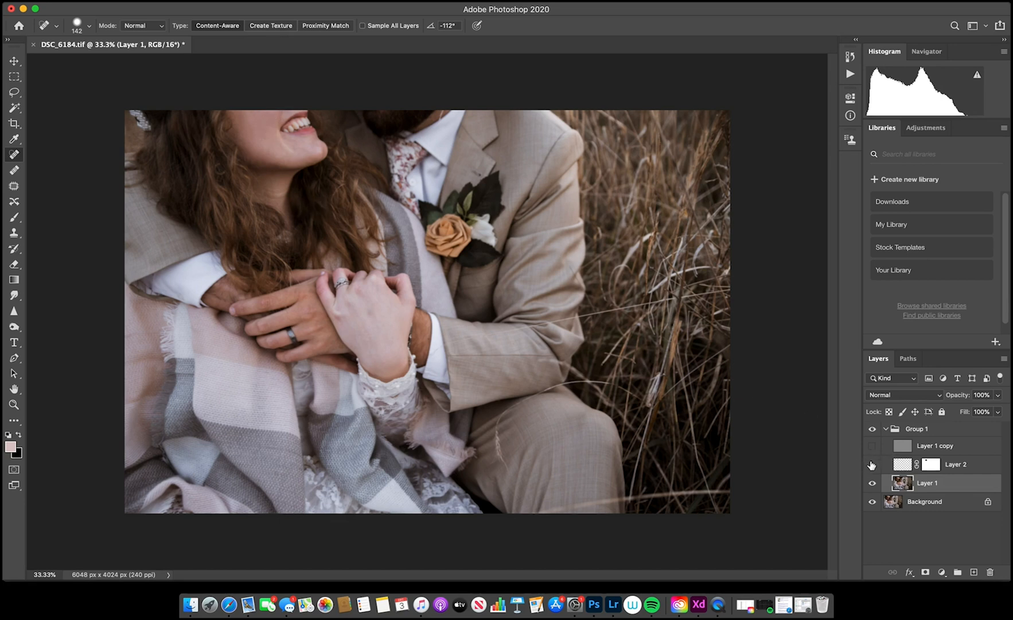
pyautogui.click(873, 447)
pyautogui.press('shift+super+e')
# - Duplicate the Background layer twice for a new round of frequency separation
pyautogui.click(304, 3)
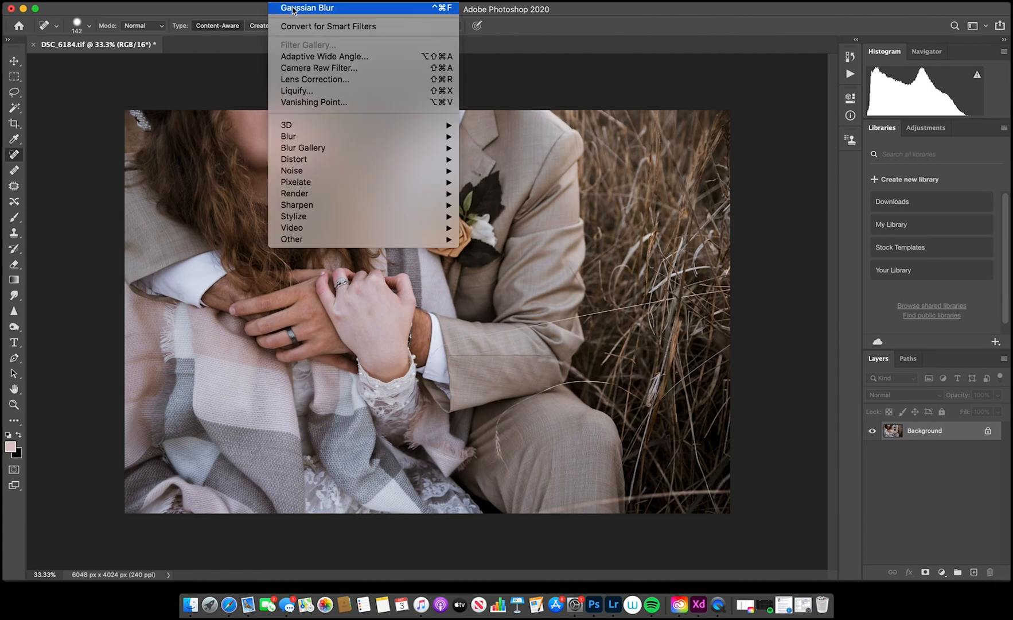
pyautogui.click(933, 441)
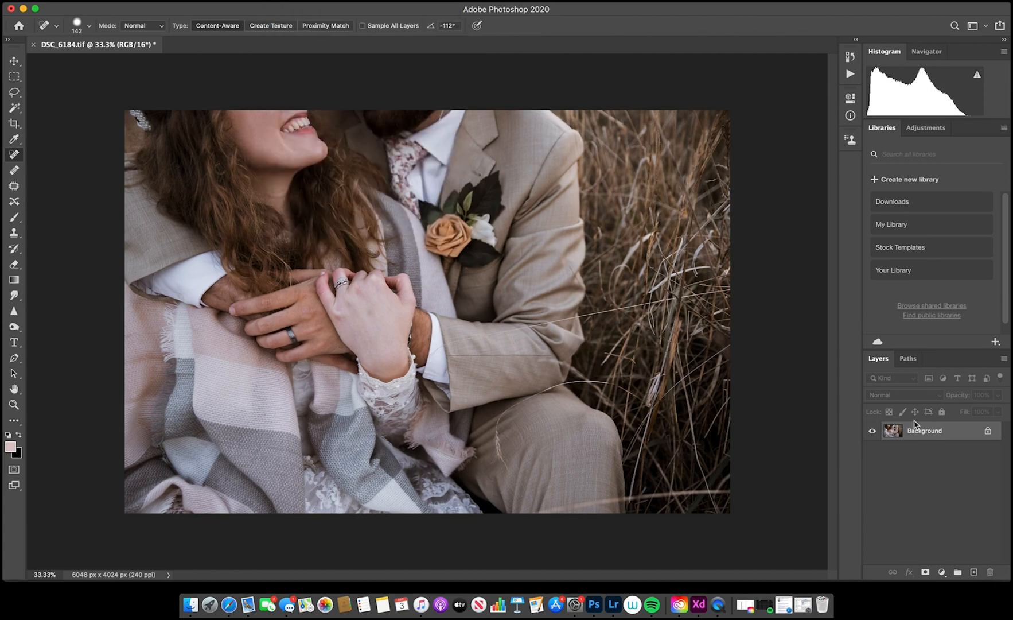
pyautogui.press('super+j')
pyautogui.press('super+j')
# - Apply a Gaussian Blur with a 7.0-pixel radius to Layer 1, and select Layer 1 copy
pyautogui.click(899, 447)
pyautogui.click(296, 4)
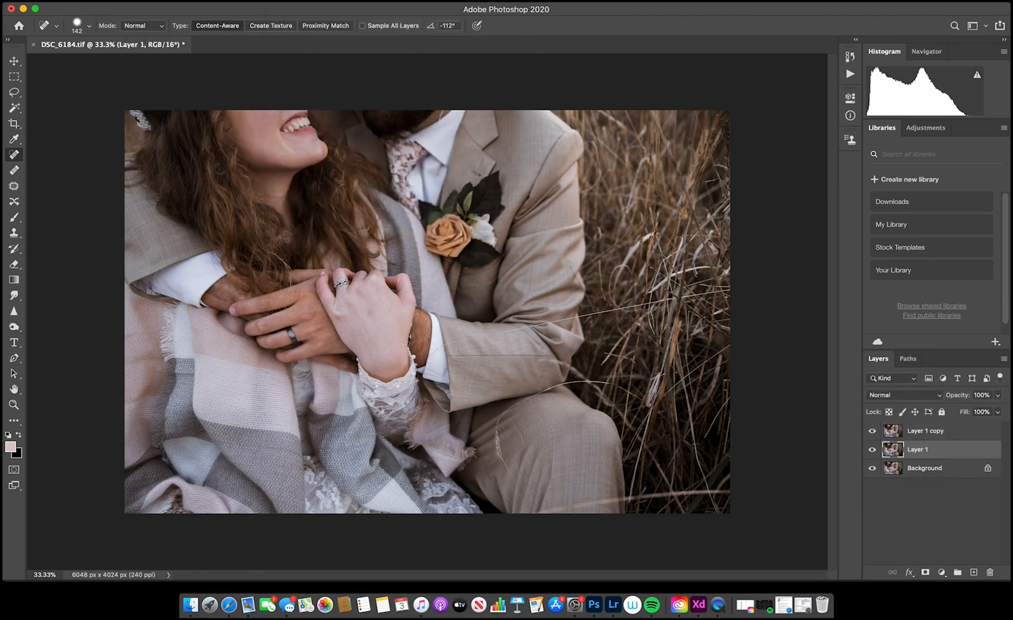
pyautogui.click(299, 4)
pyautogui.moveTo(368, 137)
pyautogui.click(485, 182)
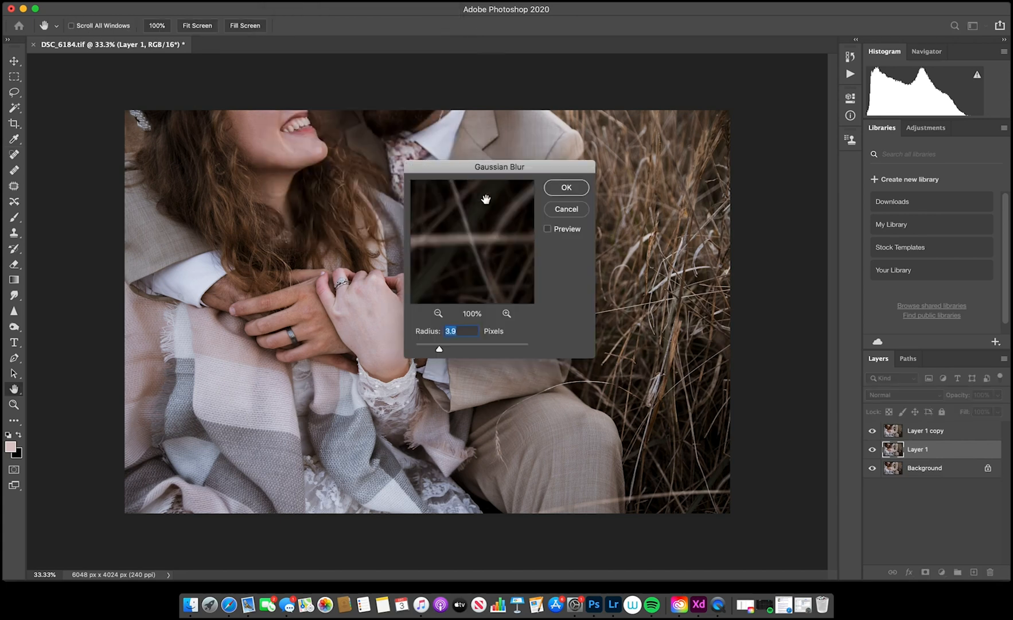
pyautogui.click(490, 237)
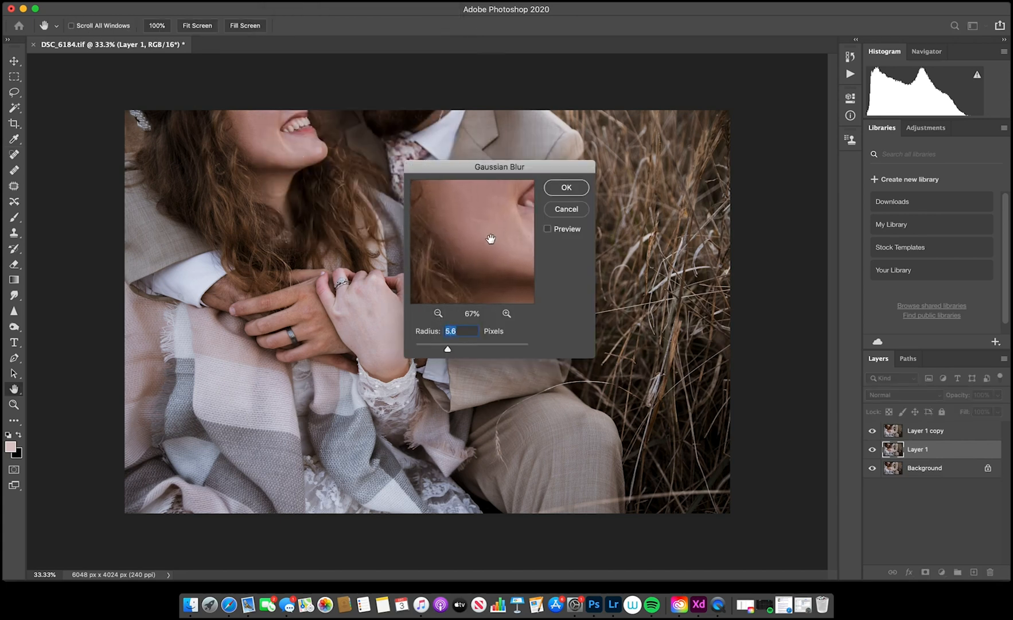
pyautogui.moveTo(448, 348); pyautogui.dragTo(451, 348)
pyautogui.click(437, 313)
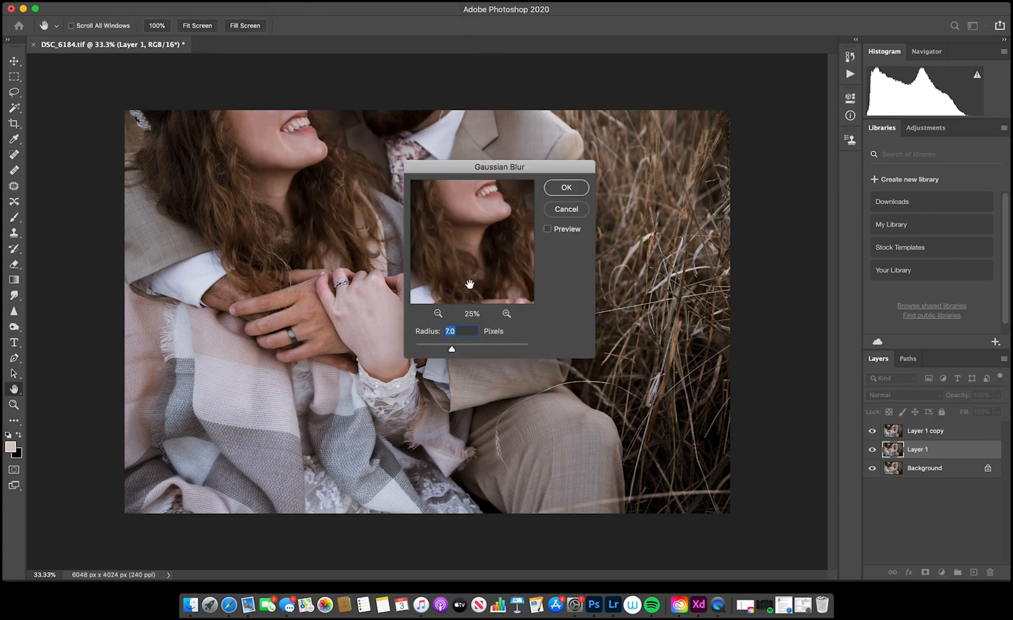
pyautogui.click(566, 187)
pyautogui.press('j')
pyautogui.click(890, 434)
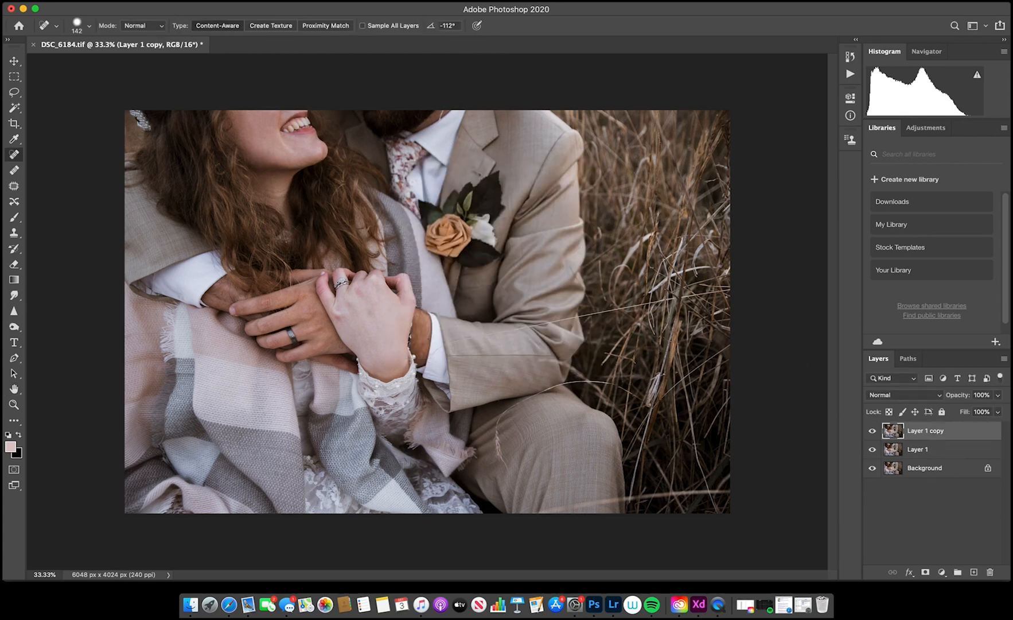
pyautogui.click(155, 1)
pyautogui.click(192, 182)
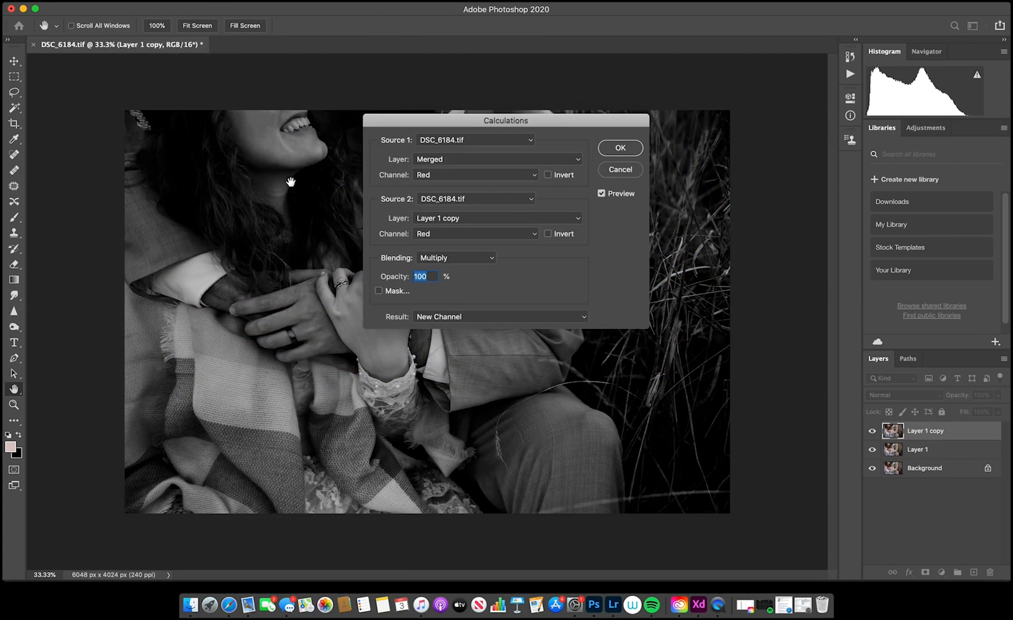
pyautogui.click(442, 164)
pyautogui.click(618, 180)
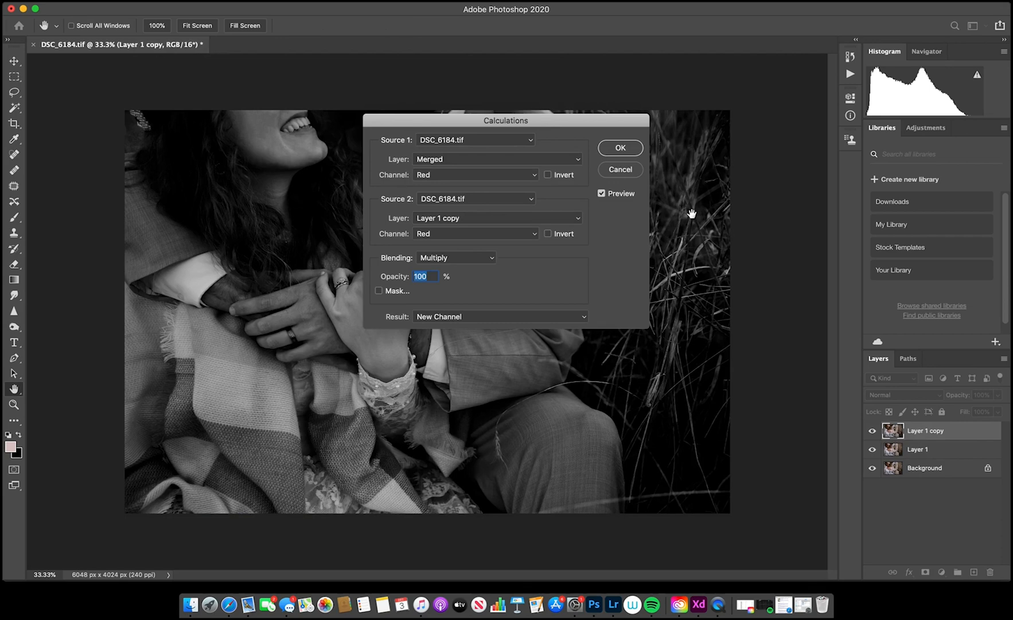
pyautogui.click(620, 169)
# - Apply Image to Layer 1 copy from Layer 1 with Subtract, scale 2 and offset 128, and set its blend mode to Linear Light
pyautogui.click(131, 5)
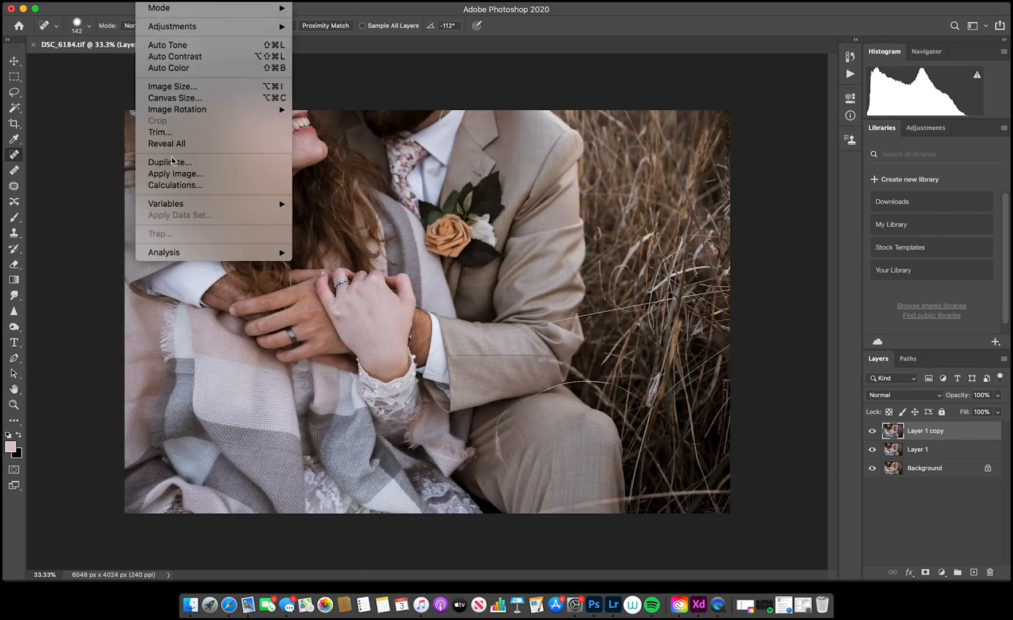
pyautogui.click(283, 170)
pyautogui.press('Return')
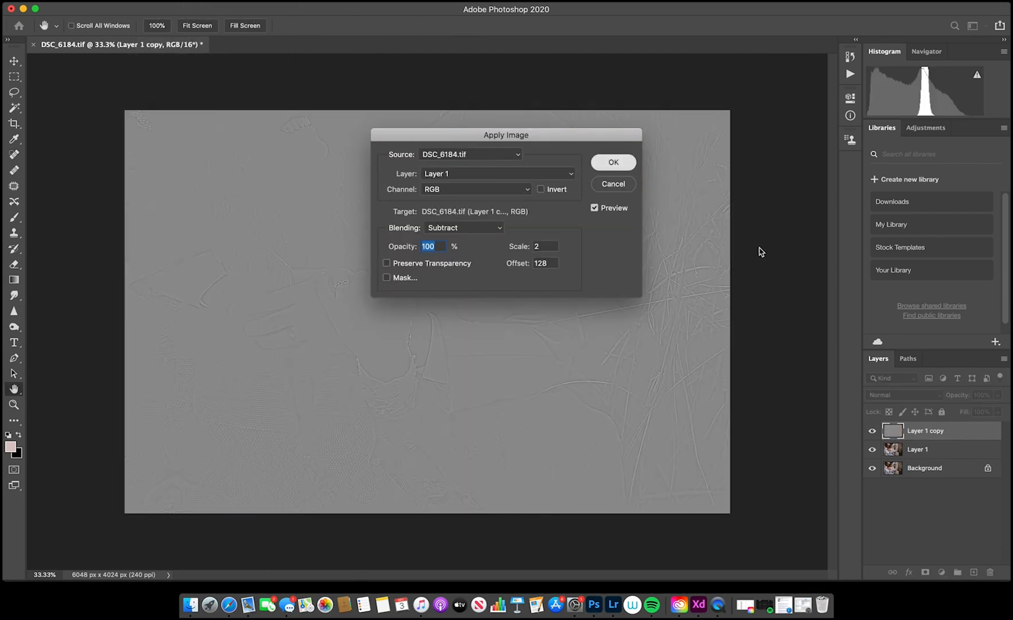
pyautogui.click(904, 395)
pyautogui.click(889, 559)
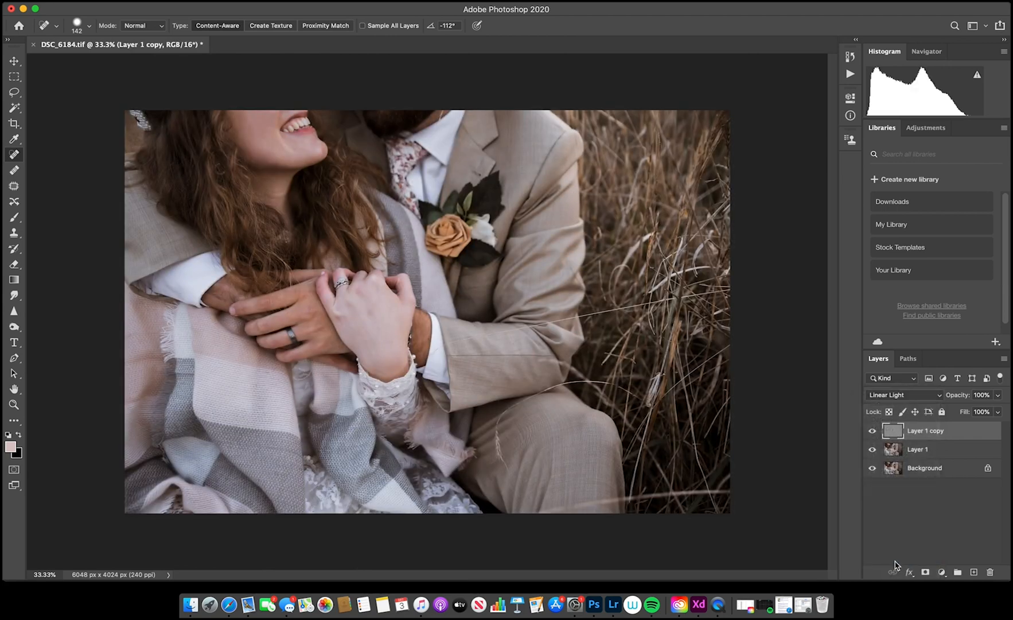
# - Group Layer 1 and Layer 1 copy, expand the group, hide Layer 1 copy and select Layer 1
pyautogui.keyDown('shift'); pyautogui.click(932, 457); pyautogui.keyUp('shift')
pyautogui.press('super+g')
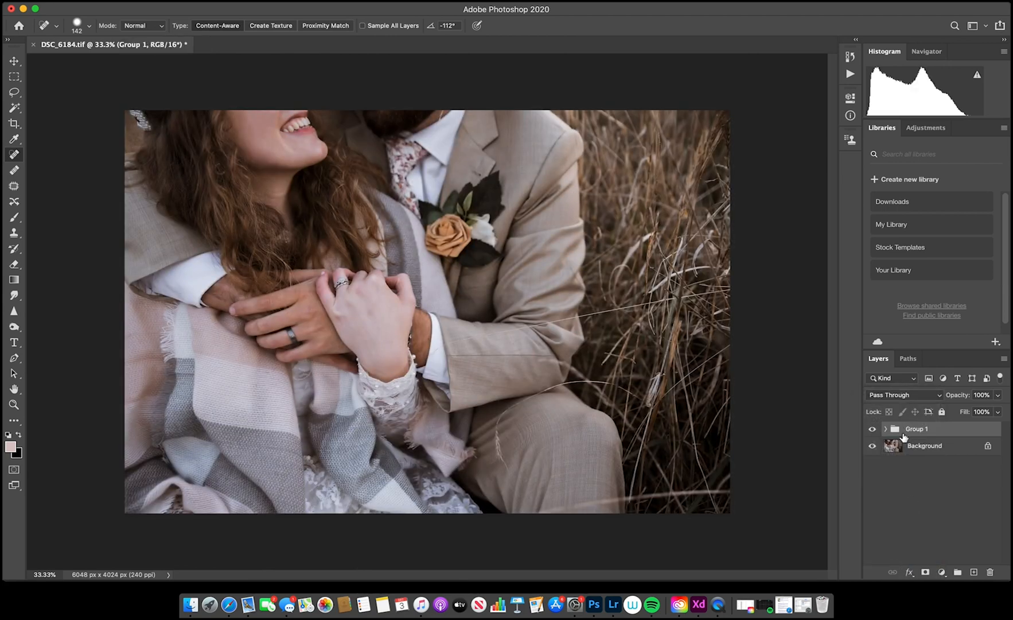
pyautogui.click(886, 429)
pyautogui.click(872, 445)
pyautogui.click(918, 463)
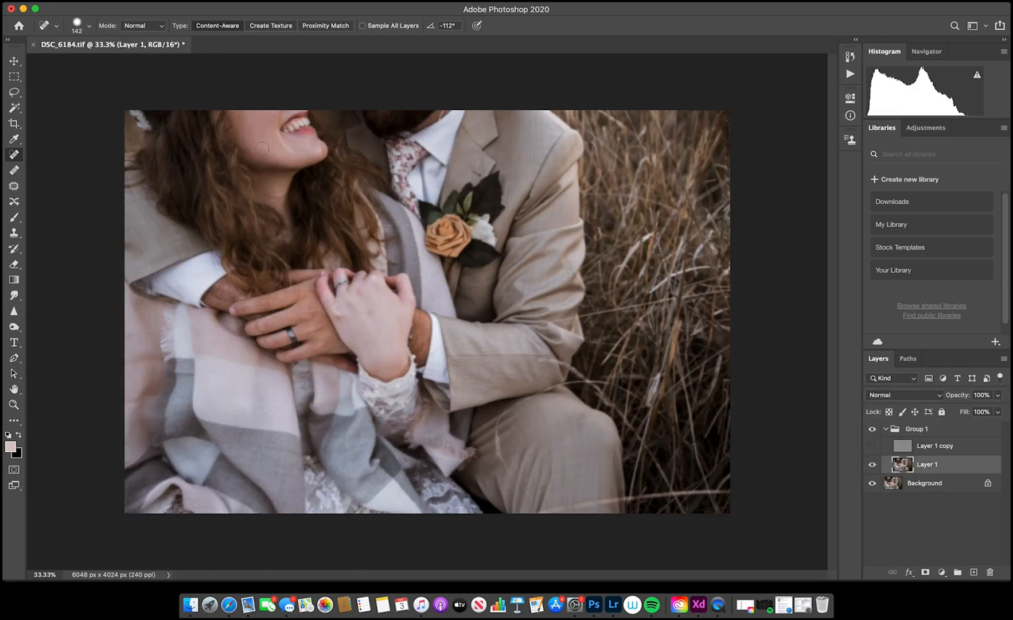
# - Even out the skin tone on the woman's cheek, jaw and chin on Layer 1 with the Spot Healing Brush
pyautogui.moveTo(245, 140); pyautogui.dragTo(269, 140)
pyautogui.moveTo(284, 154); pyautogui.dragTo(291, 160)
pyautogui.moveTo(276, 156); pyautogui.dragTo(265, 143)
pyautogui.moveTo(276, 153); pyautogui.dragTo(304, 153)
pyautogui.click(269, 151)
pyautogui.moveTo(252, 159); pyautogui.dragTo(251, 162)
pyautogui.click(872, 446)
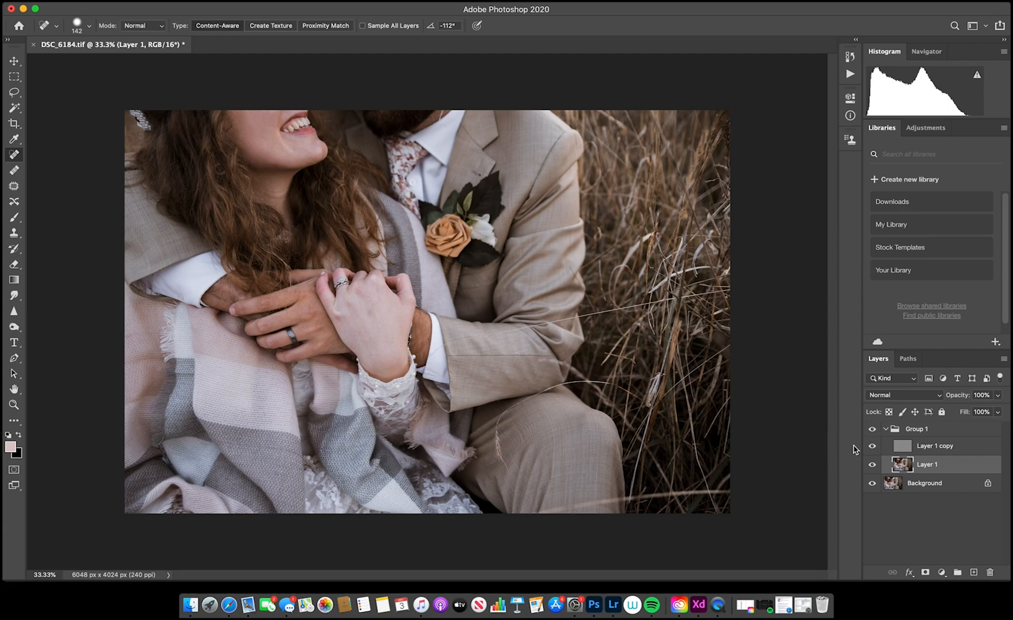
pyautogui.click(872, 446)
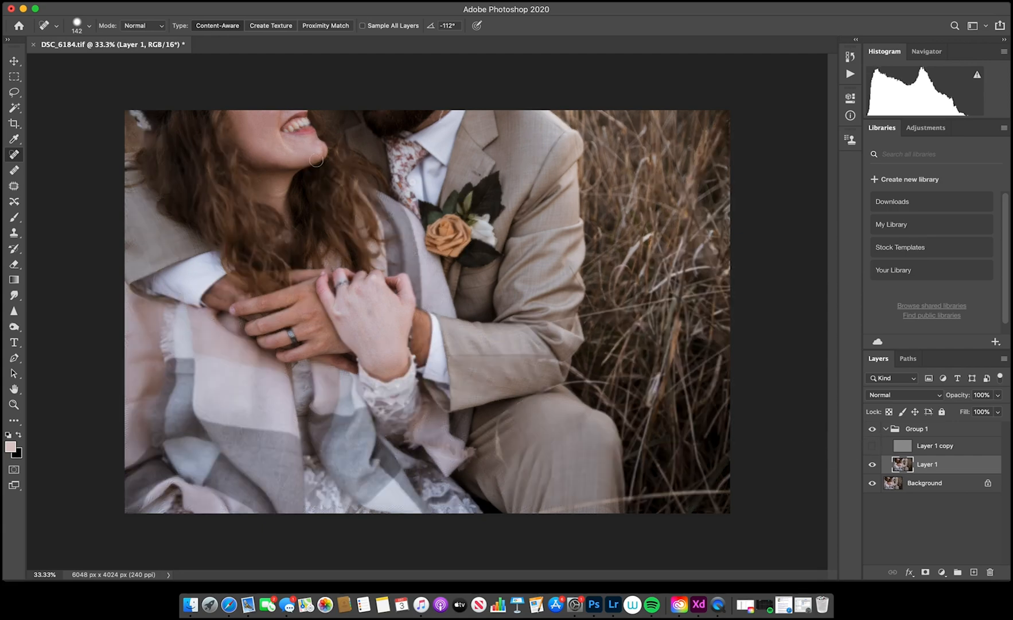
pyautogui.moveTo(314, 155); pyautogui.dragTo(313, 154)
# - Check the retouched skin by toggling the visibility of Layer 1 copy and of the whole group
pyautogui.click(873, 445)
pyautogui.click(872, 445)
pyautogui.click(872, 445)
pyautogui.click(872, 445)
pyautogui.click(872, 445)
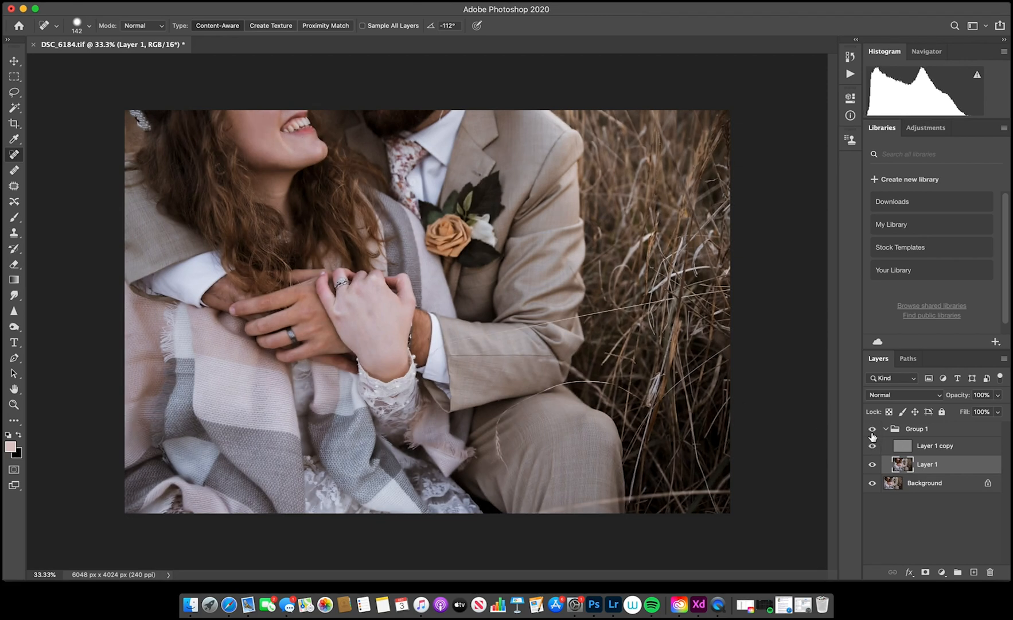
pyautogui.click(873, 434)
pyautogui.click(872, 435)
# - Hide Layer 1 copy briefly, show it again and merge all layers into the Background
pyautogui.click(872, 446)
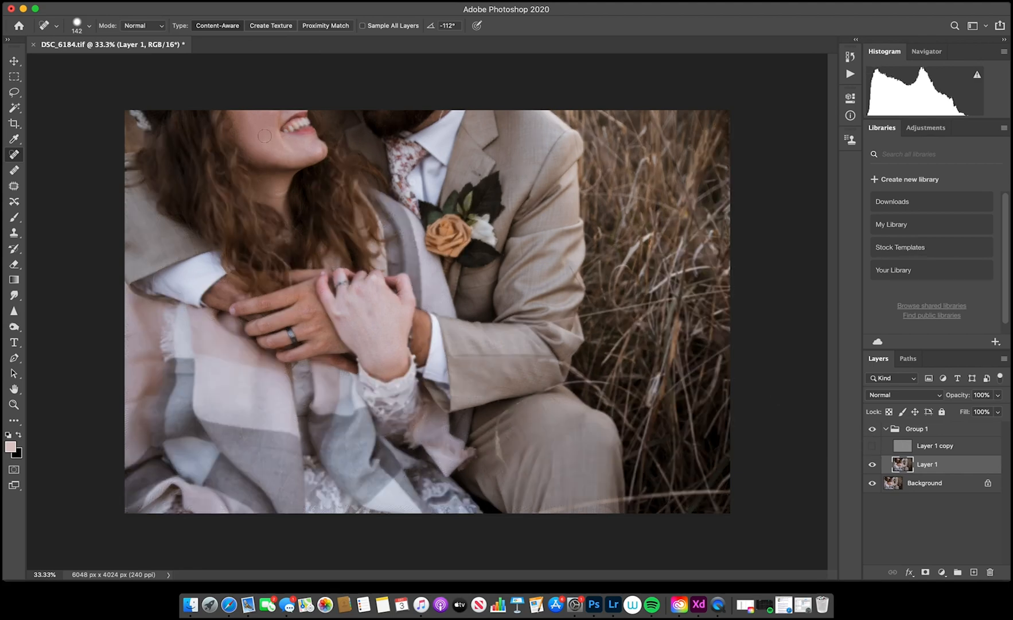
pyautogui.click(872, 445)
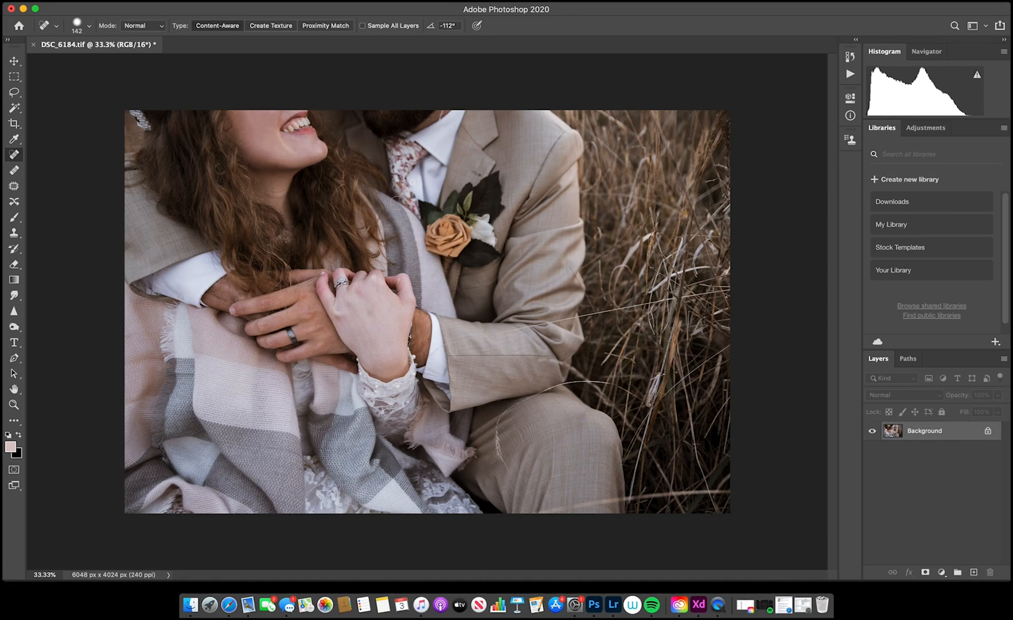
# - Remove the blemishes above the woman's upper lip and beside the corner of her mouth with the Spot Healing Brush
pyautogui.press('super+equal')
pyautogui.press('super+equal')
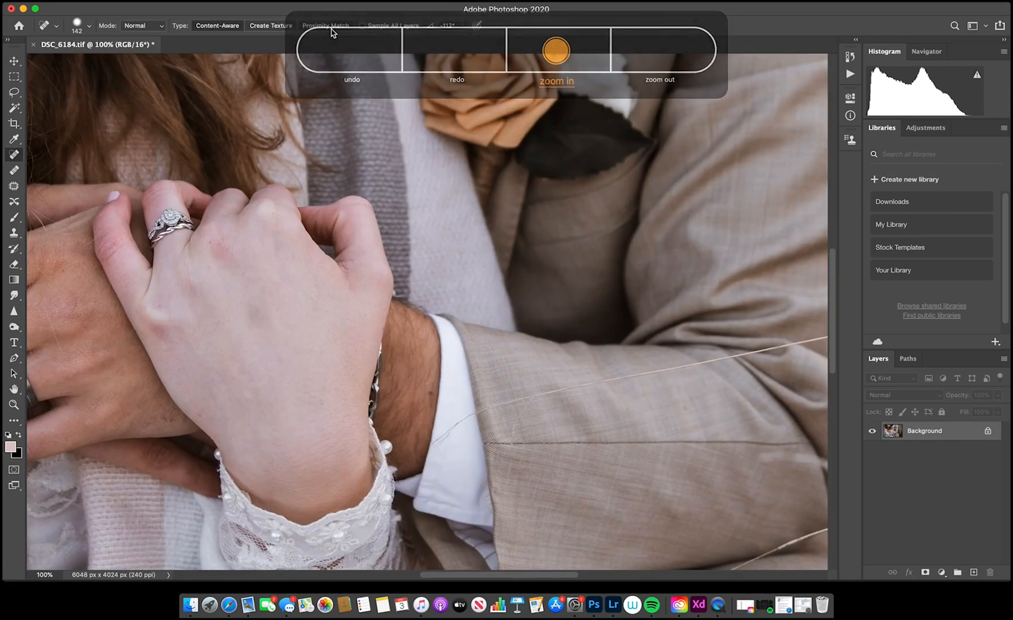
pyautogui.scroll(10, 286, 238)
pyautogui.press('super+equal')
pyautogui.press('super+equal')
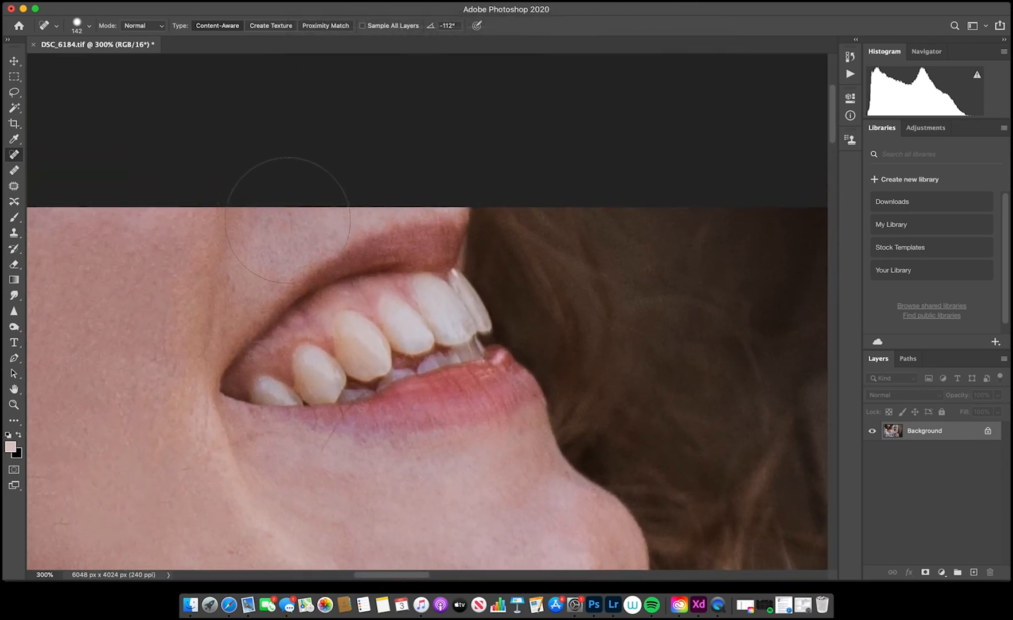
pyautogui.click(289, 223)
pyautogui.moveTo(277, 214)
pyautogui.mouseDown()
pyautogui.moveTo(268, 232)
pyautogui.moveTo(280, 243)
pyautogui.mouseUp()
pyautogui.moveTo(265, 248); pyautogui.dragTo(254, 275)
pyautogui.click(239, 289)
pyautogui.click(230, 284)
pyautogui.click(230, 298)
pyautogui.click(236, 295)
# - Save the retouched photo and close it
pyautogui.press('super+minus')
pyautogui.press('super+minus')
pyautogui.press('super+minus')
pyautogui.press('super+minus')
pyautogui.press('super+minus')
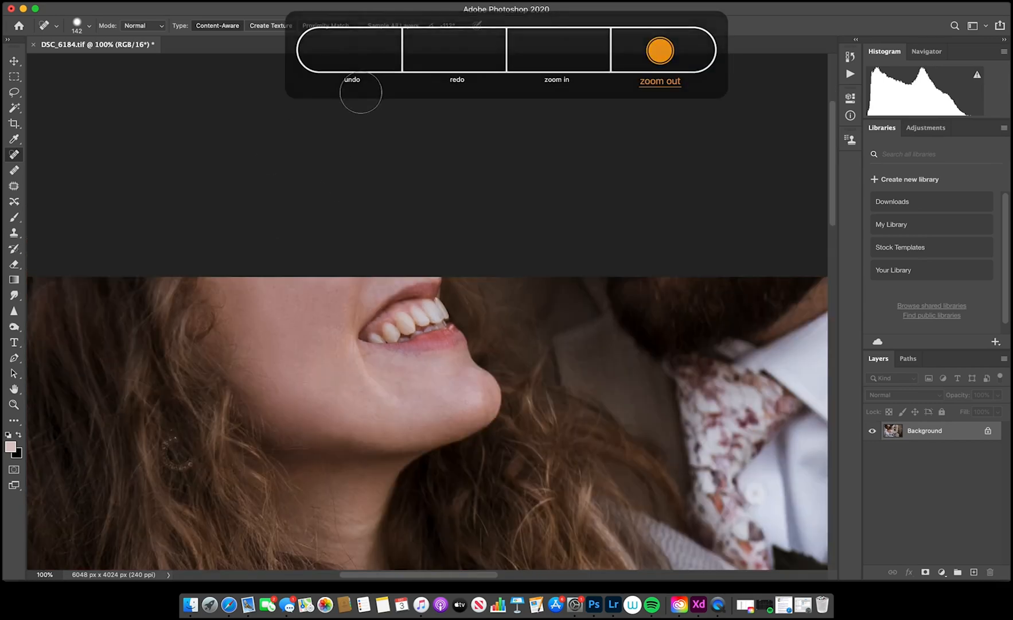
pyautogui.press('super+s')
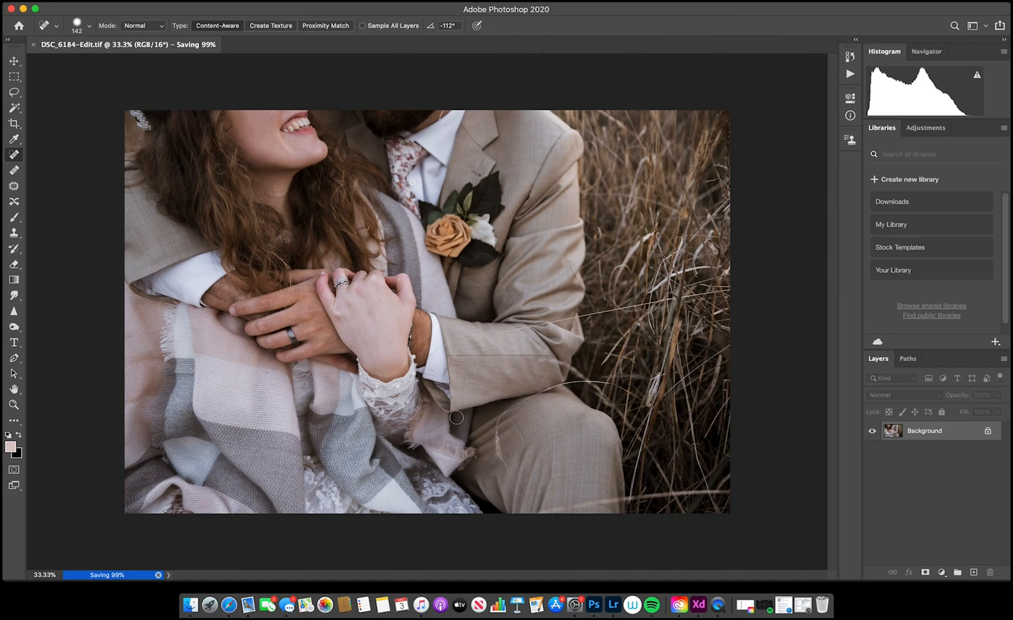
pyautogui.press('super+w')
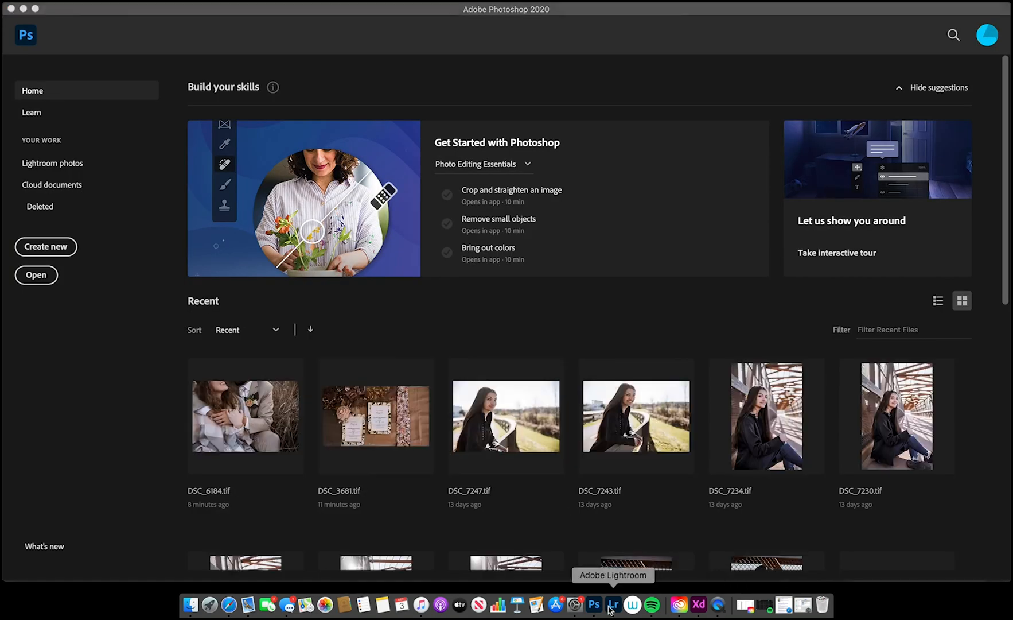
# - Switch to Lightroom, expand the couple photo's stack and show the second photo in its original, unedited state
pyautogui.click(613, 604)
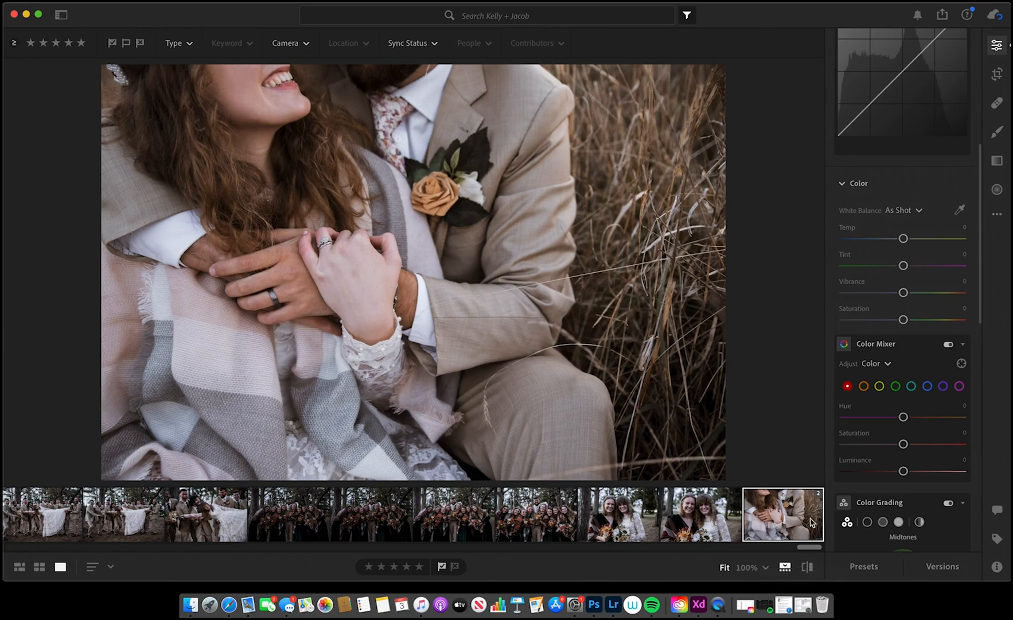
pyautogui.click(819, 494)
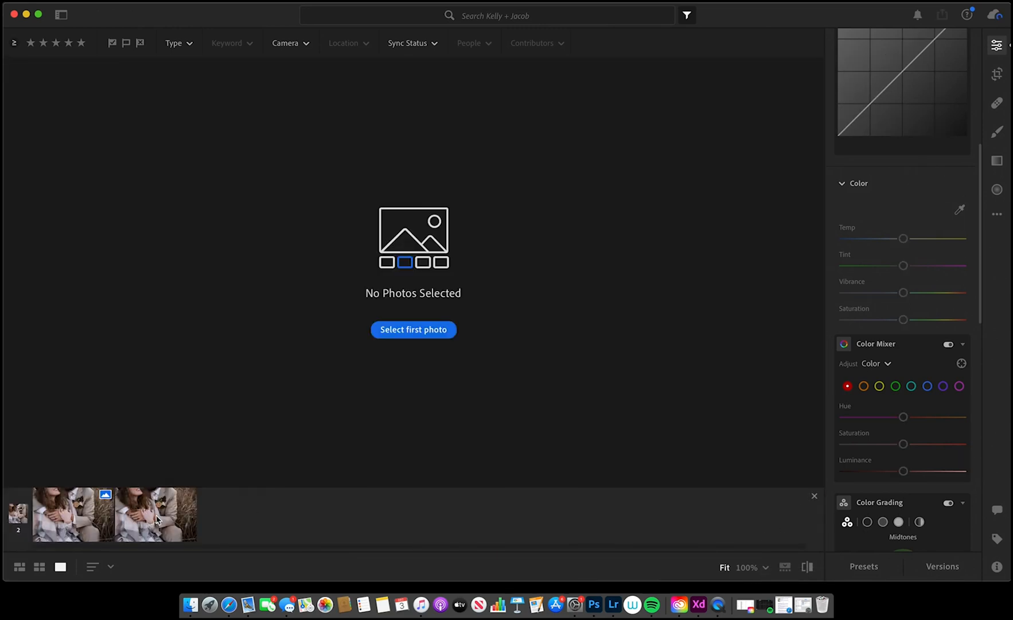
pyautogui.click(151, 510)
pyautogui.press('\\')
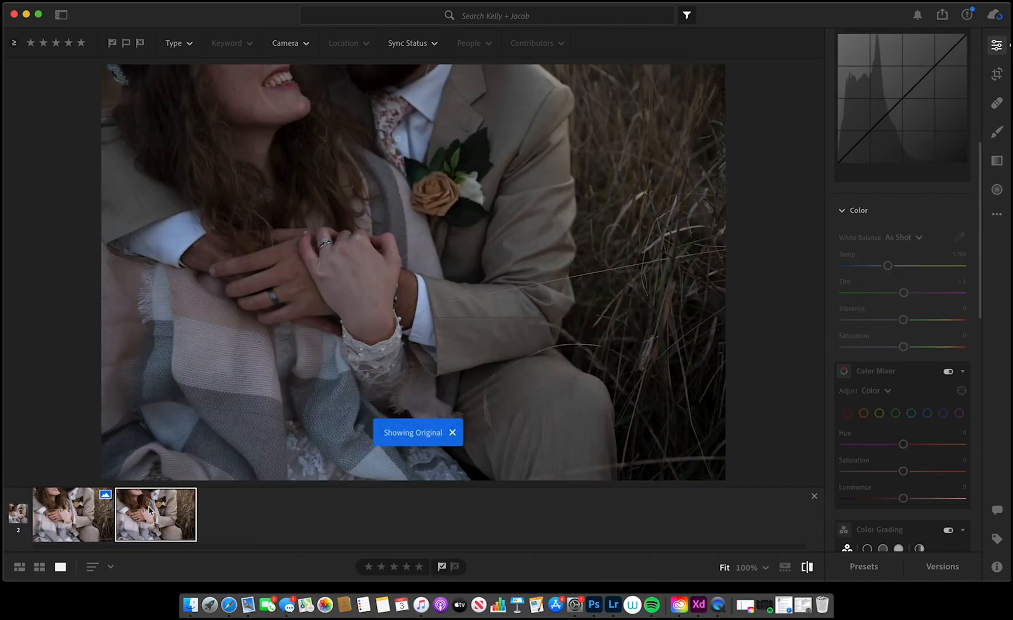
# - Compare the retouched photo with the version before skin retouching in the stack, and collapse the stack
pyautogui.click(81, 516)
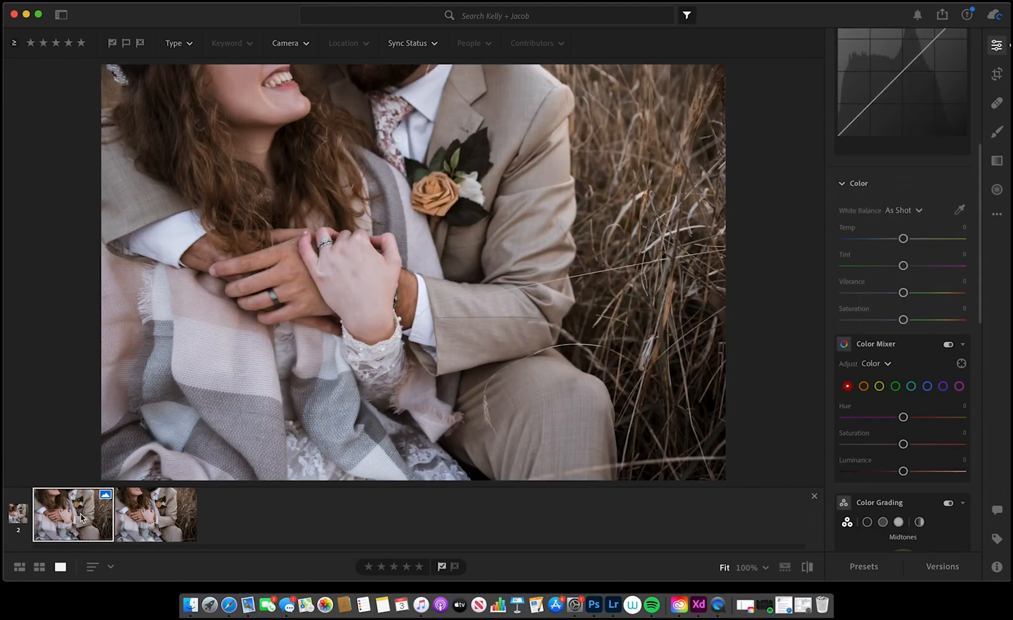
pyautogui.click(158, 507)
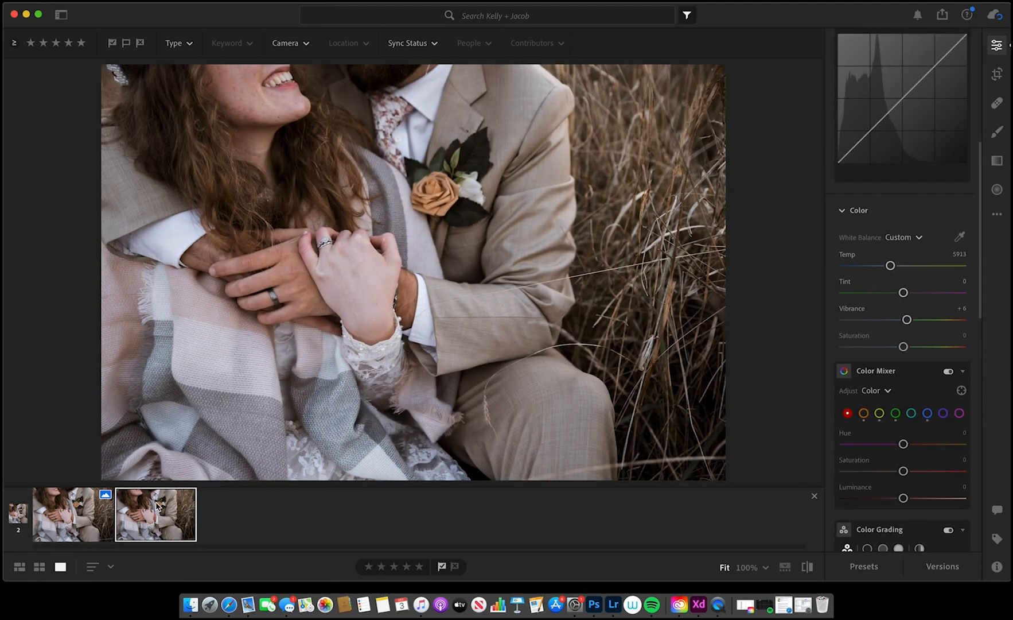
pyautogui.click(82, 527)
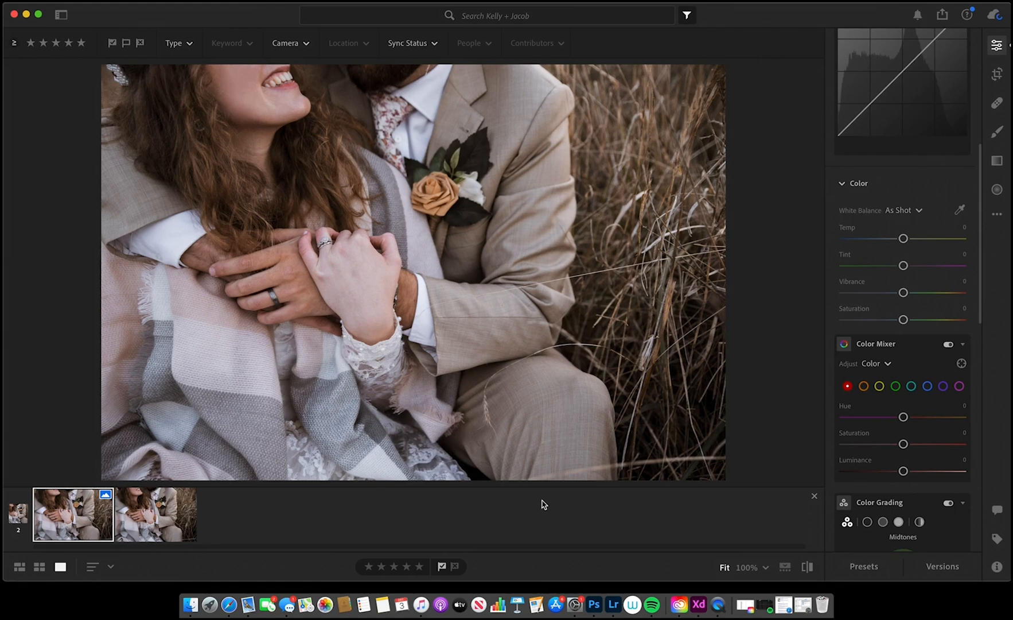
pyautogui.click(814, 496)
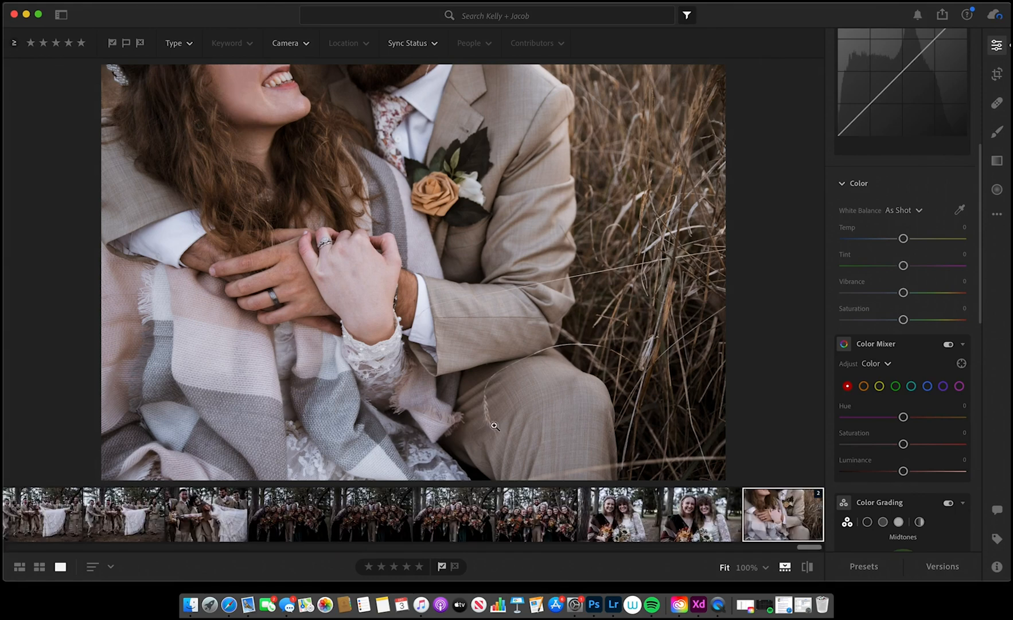